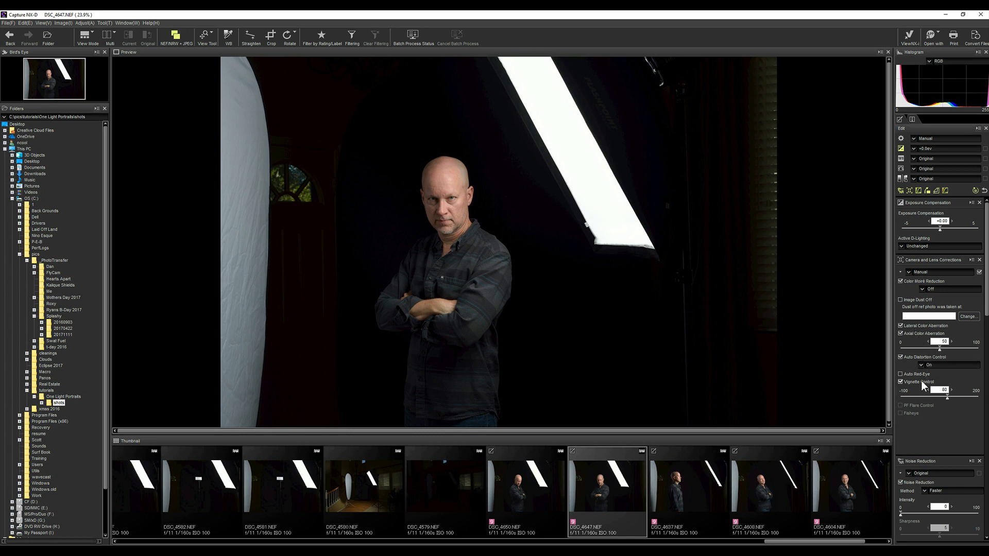
Open DSC_4647 in Photoshop and duplicate its Background layer, hiding the original
{"action": "right_click", "coordinate": [604, 485]}
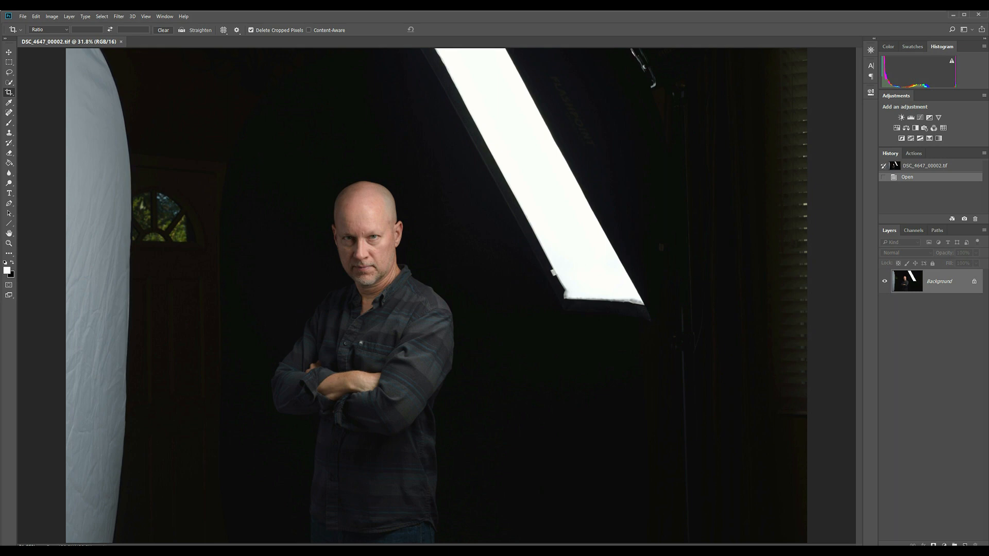
{"action": "key", "text": "ctrl+j"}
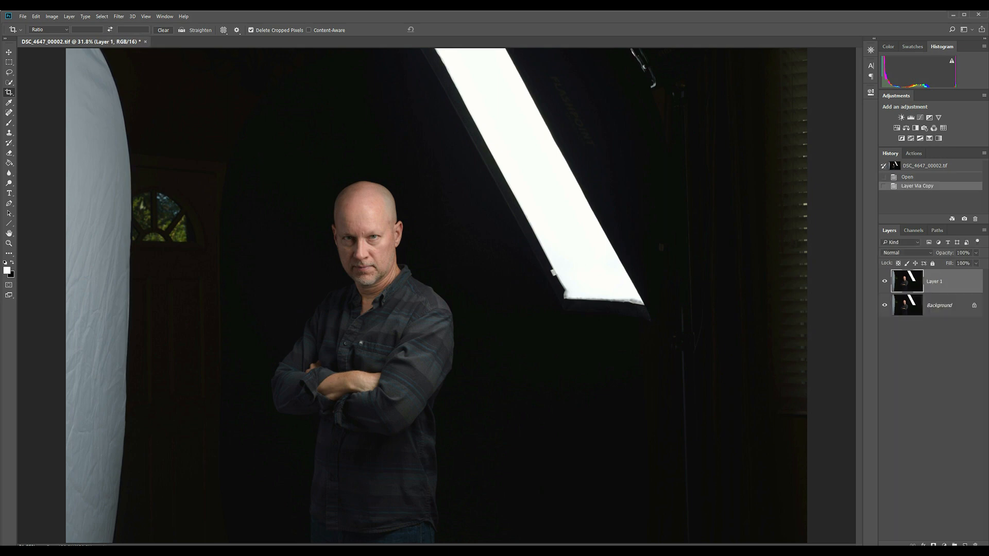
{"action": "left_click", "coordinate": [885, 307]}
Crop the photo to a 5:7 ratio around the man from head to waist, leaving only a small corner of the softbox
{"action": "left_click", "coordinate": [9, 93]}
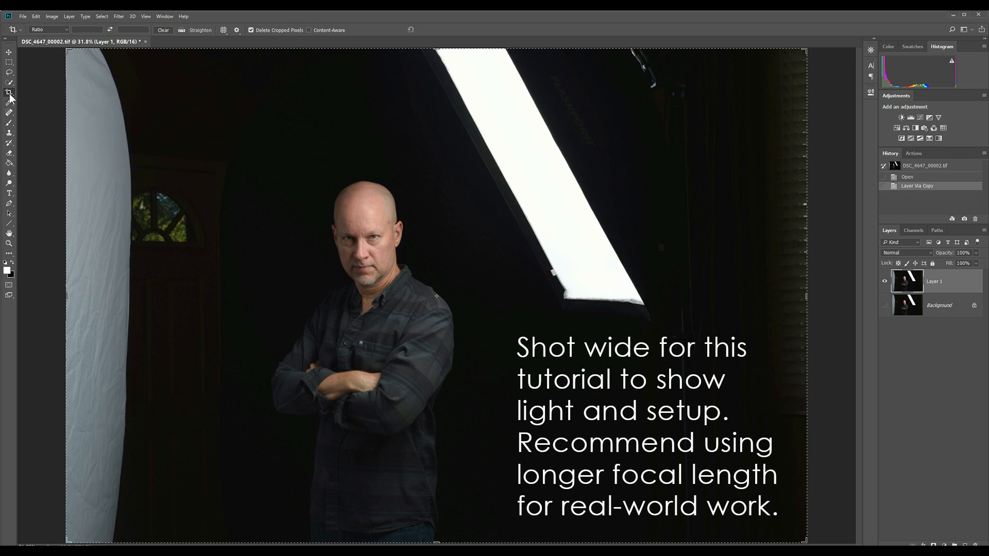
{"action": "left_click", "coordinate": [52, 30]}
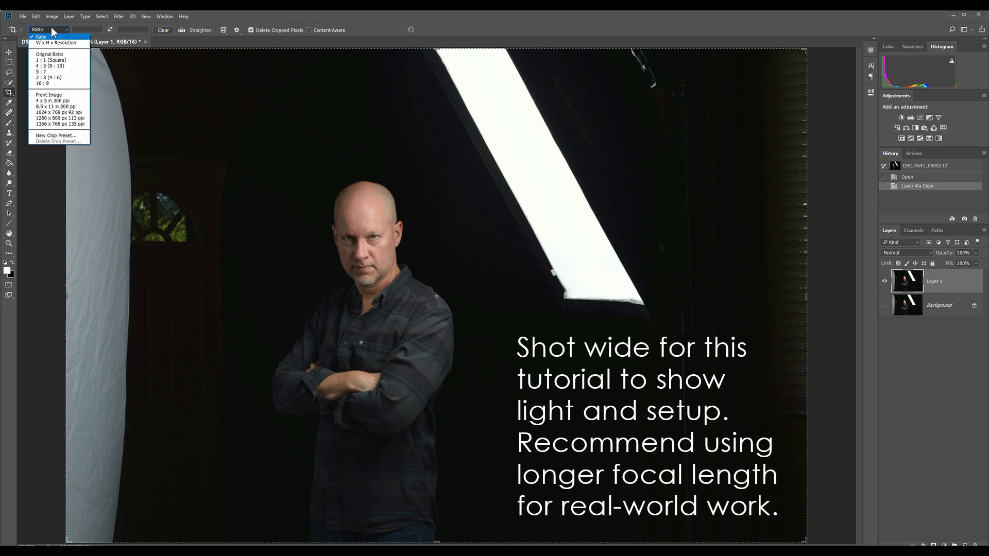
{"action": "left_click", "coordinate": [59, 73]}
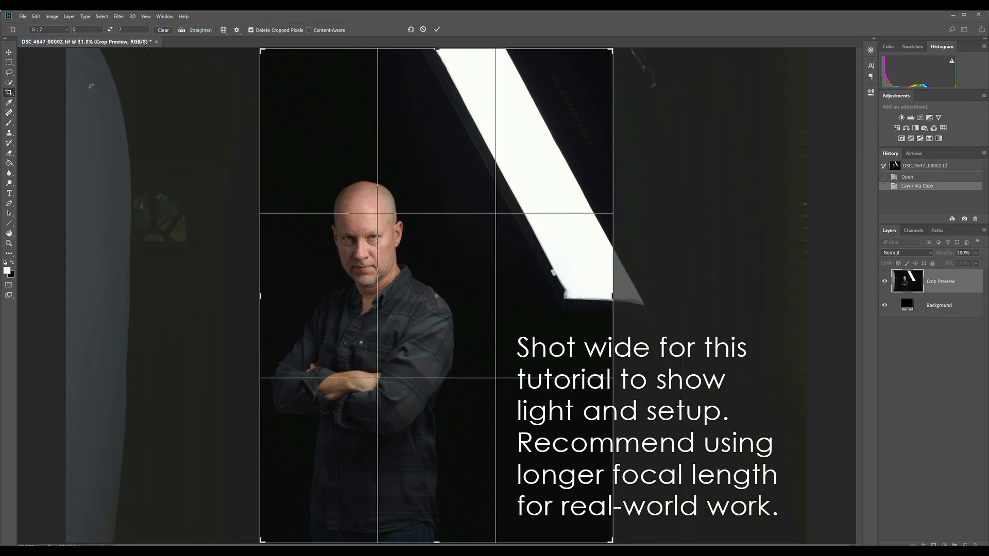
{"action": "left_click_drag", "start_coordinate": [381, 256], "coordinate": [424, 260]}
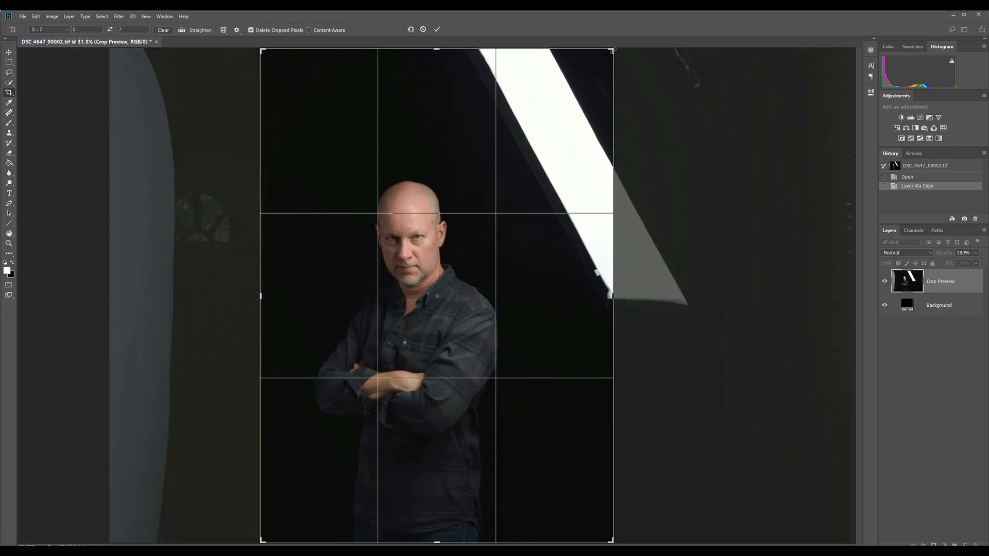
{"action": "left_click_drag", "start_coordinate": [609, 50], "coordinate": [562, 93]}
{"action": "left_click_drag", "start_coordinate": [516, 153], "coordinate": [498, 165]}
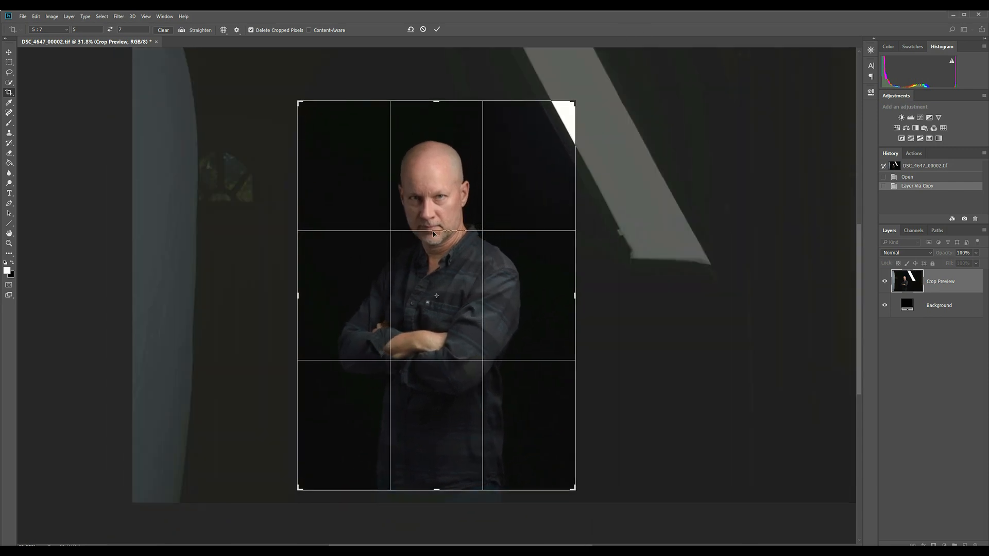
{"action": "left_click_drag", "start_coordinate": [436, 490], "coordinate": [437, 491]}
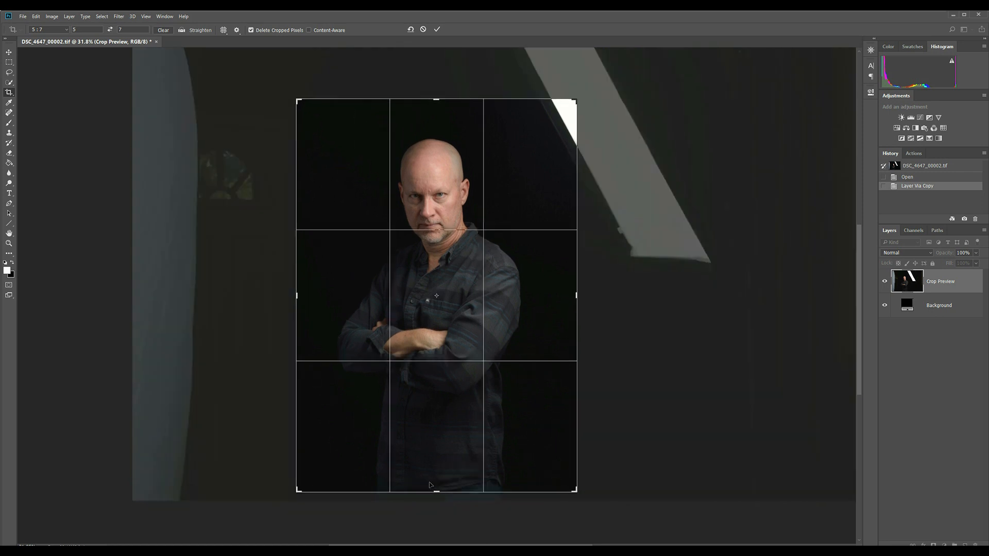
{"action": "left_click_drag", "start_coordinate": [421, 436], "coordinate": [423, 435]}
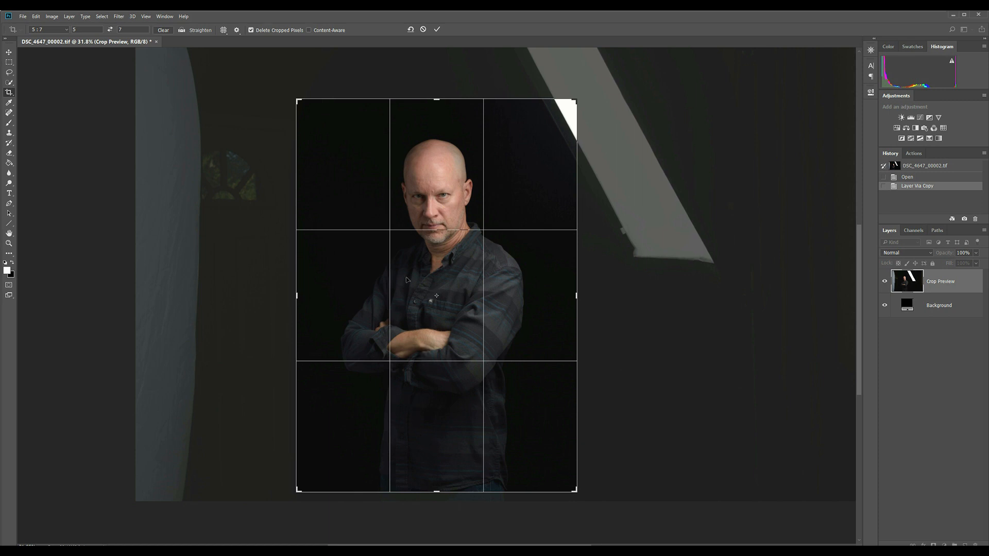
{"action": "left_click", "coordinate": [436, 30]}
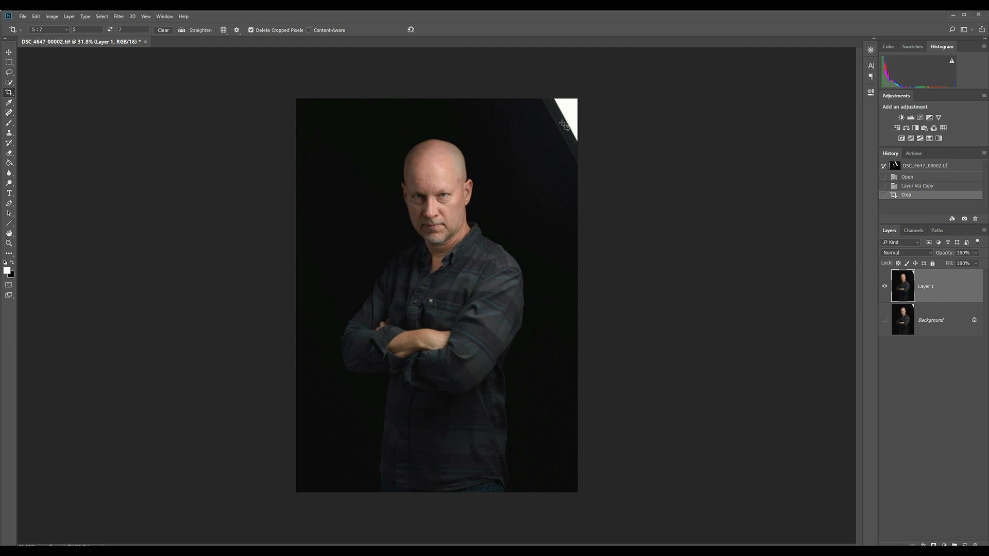
Lasso the leftover softbox and its dark frame in the photo's upper right corner
{"action": "key", "text": "z"}
{"action": "left_click", "coordinate": [580, 100]}
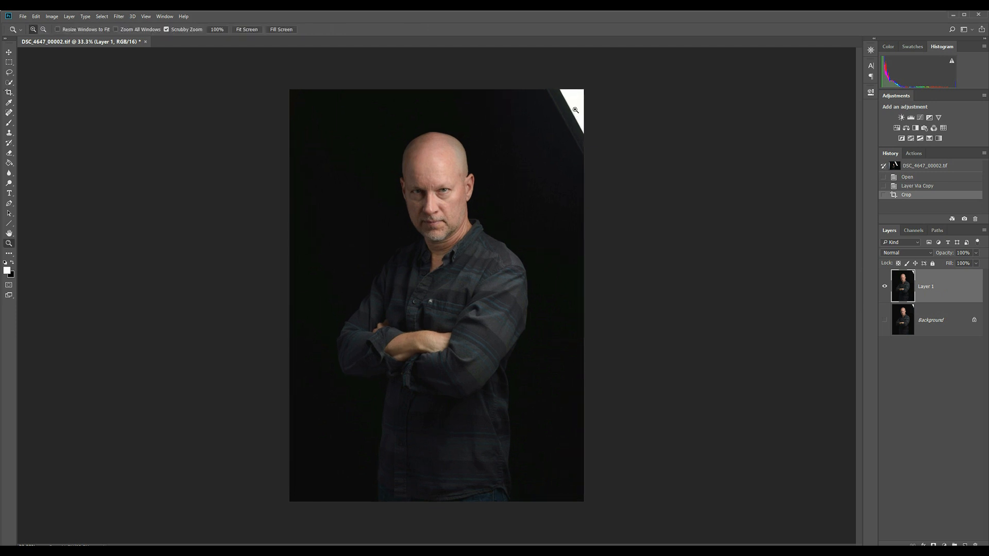
{"action": "left_click", "coordinate": [580, 101]}
{"action": "left_click", "coordinate": [577, 102]}
{"action": "left_click_drag", "start_coordinate": [572, 103], "coordinate": [538, 144]}
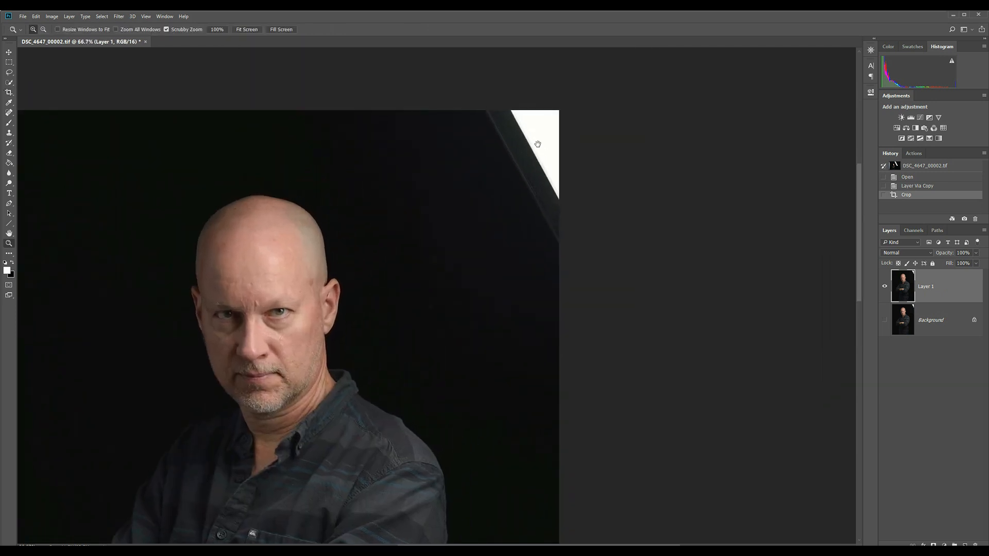
{"action": "key", "text": "l"}
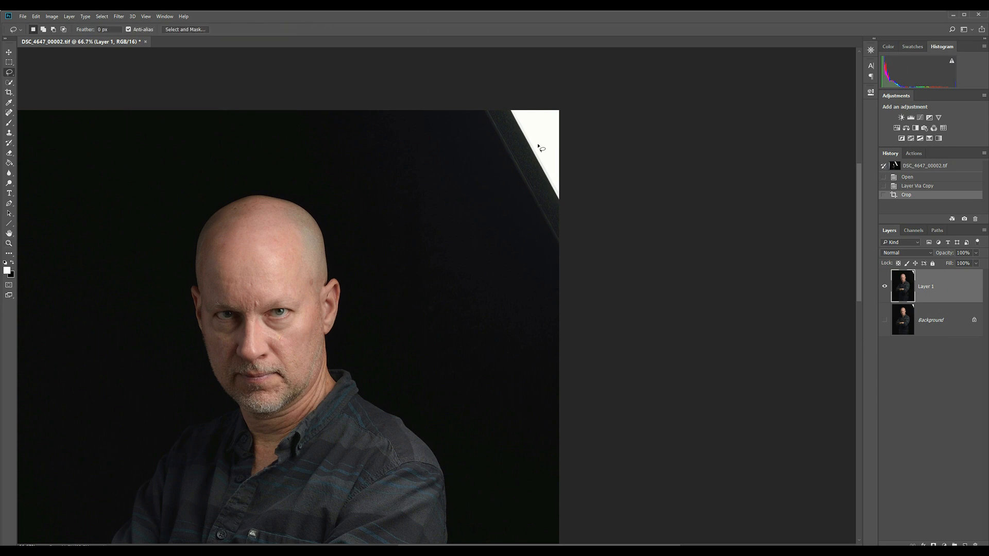
{"action": "mouse_move", "coordinate": [478, 109]}
{"action": "left_mouse_down"}
{"action": "mouse_move", "coordinate": [525, 233]}
{"action": "mouse_move", "coordinate": [561, 248]}
{"action": "mouse_move", "coordinate": [574, 203]}
{"action": "mouse_move", "coordinate": [571, 102]}
{"action": "mouse_move", "coordinate": [528, 97]}
{"action": "left_mouse_up"}
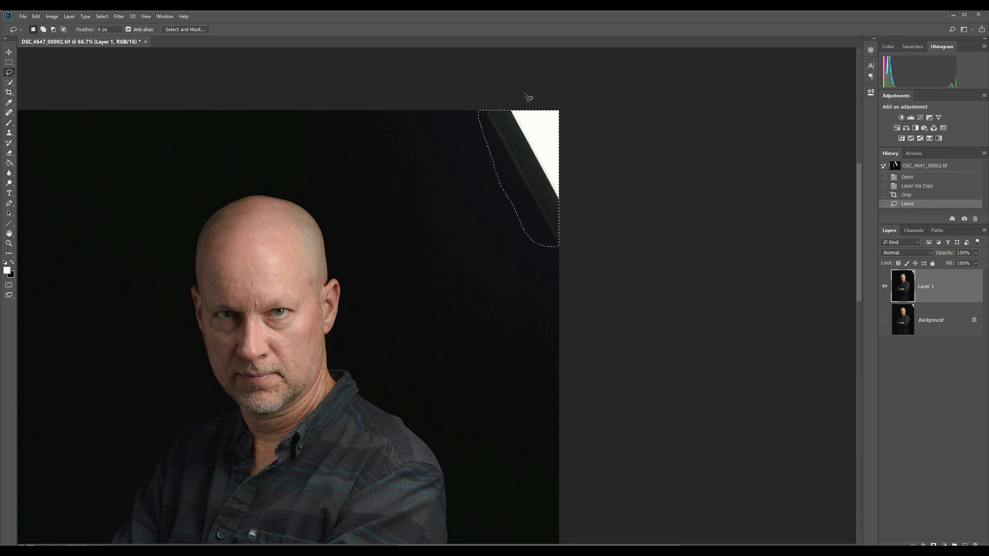
Fill the selected softbox corner with Content-Aware in Normal mode at 100% opacity and deselect
{"action": "key", "text": "alt+e"}
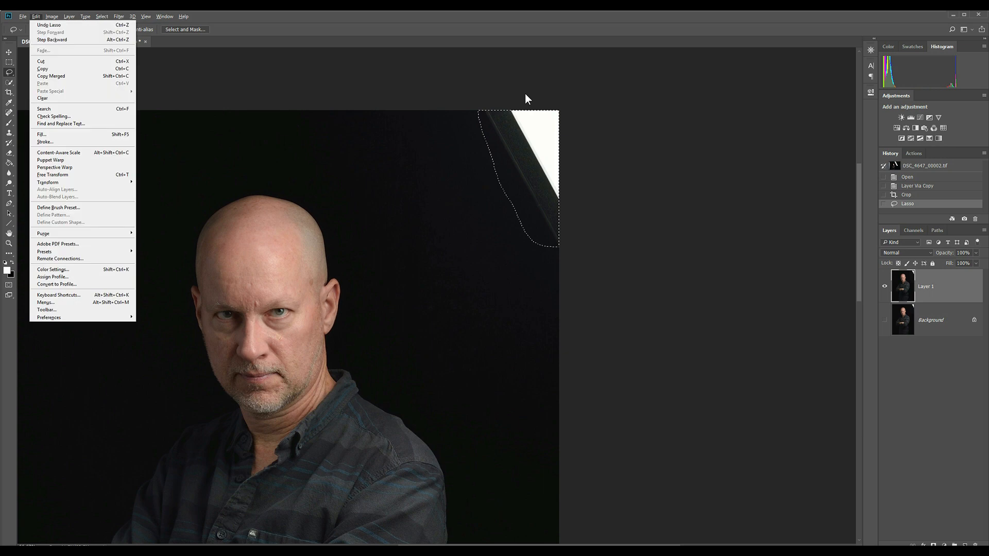
{"action": "key", "text": "l"}
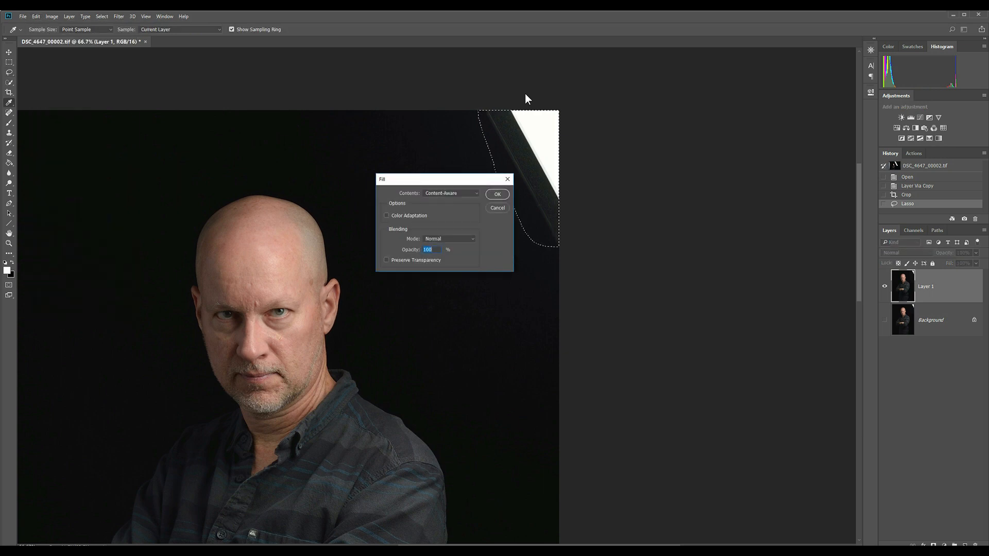
{"action": "left_click", "coordinate": [493, 197]}
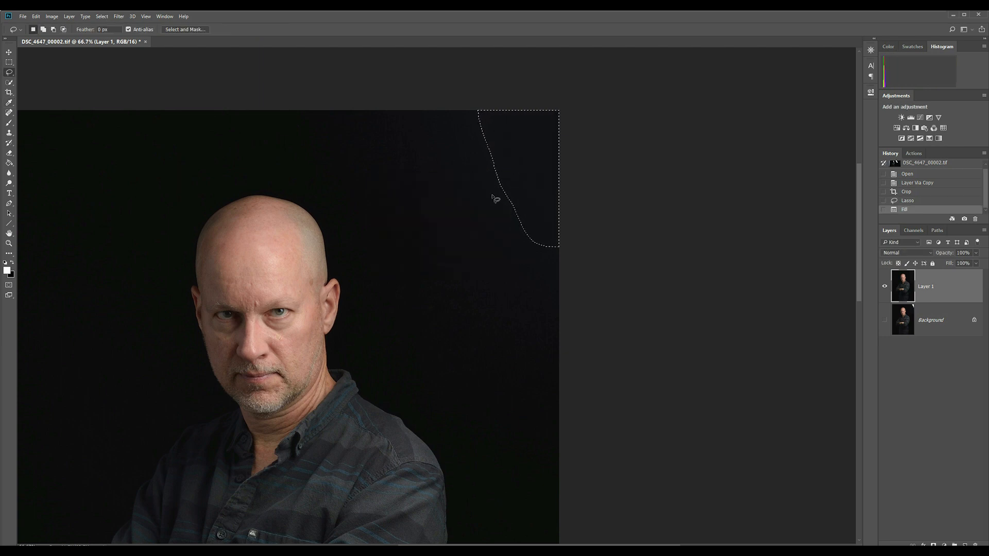
{"action": "key", "text": "ctrl+d"}
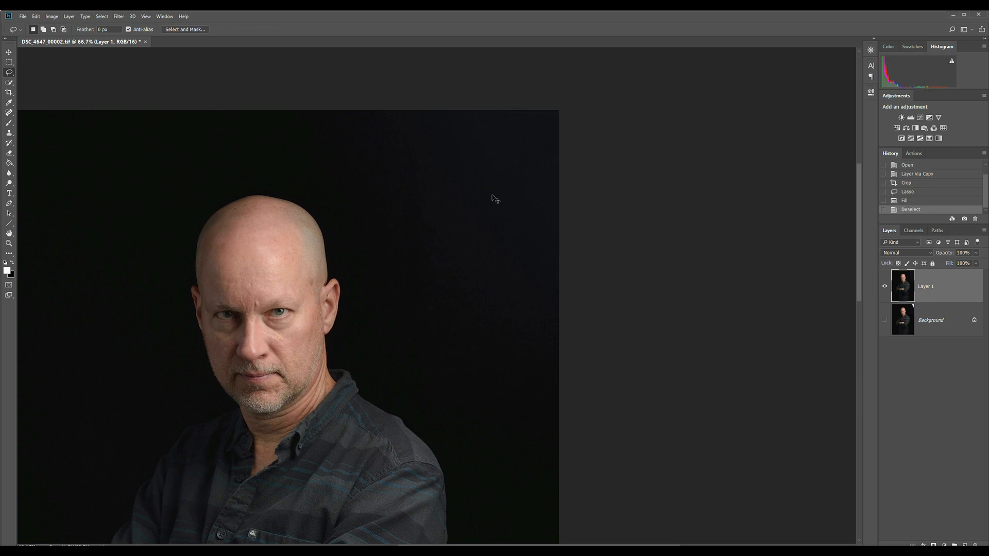
Duplicate Layer 1 and rename the copy "ss"
{"action": "key", "text": "ctrl+0"}
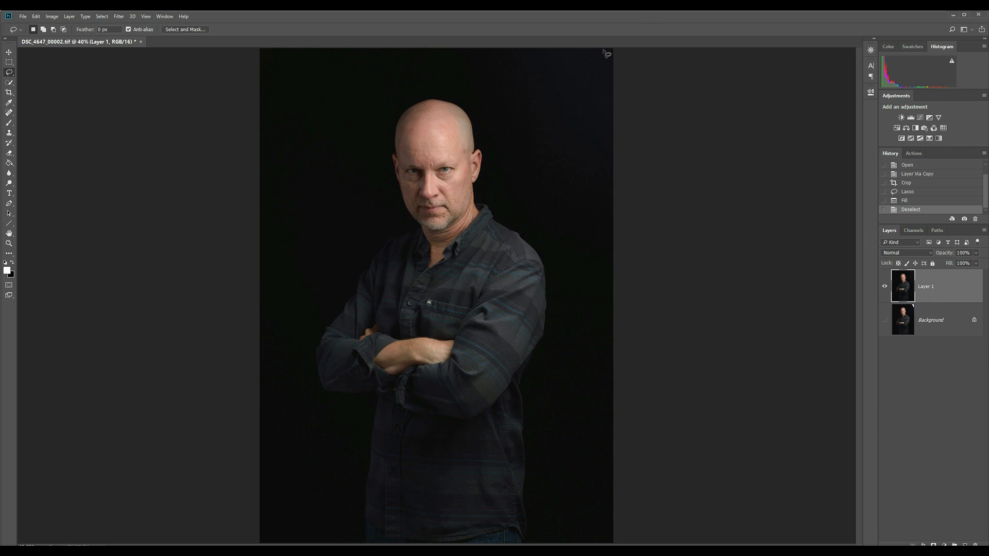
{"action": "key", "text": "ctrl+1"}
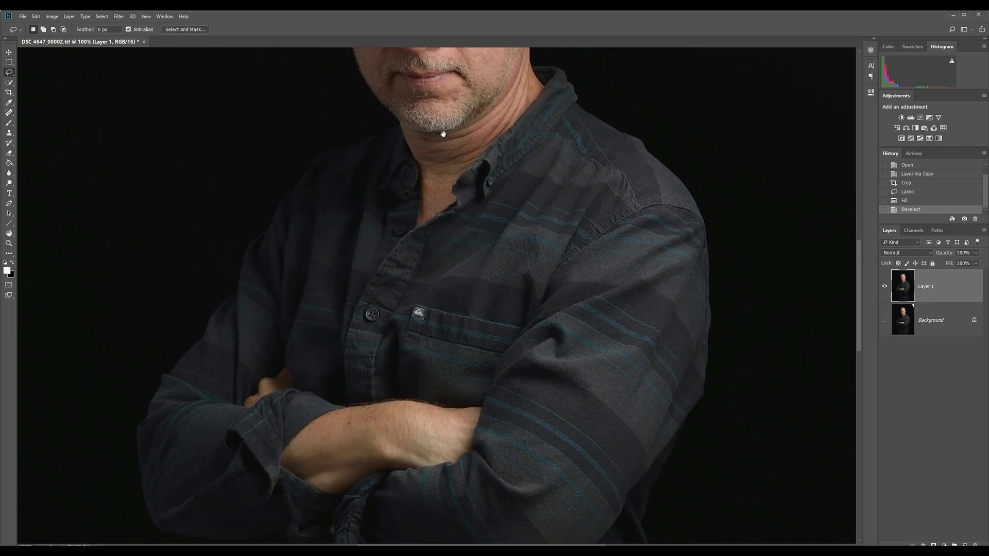
{"action": "left_click_drag", "start_coordinate": [443, 134], "coordinate": [480, 382]}
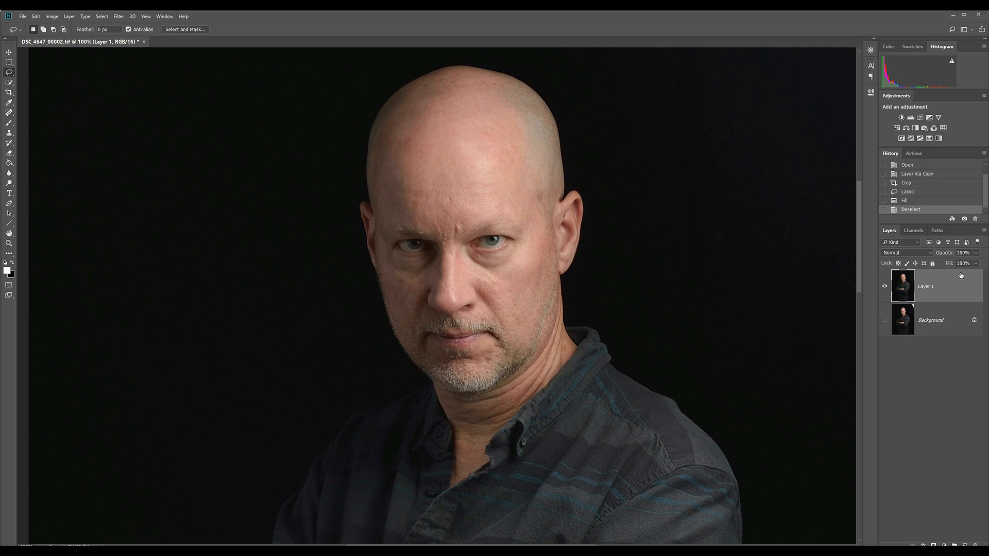
{"action": "key", "text": "ctrl+j"}
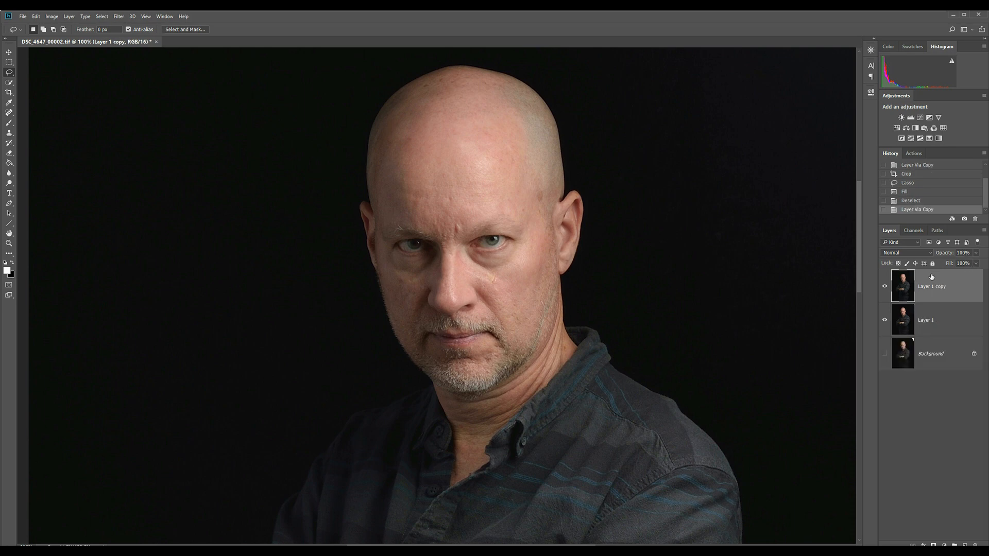
{"action": "double_click", "coordinate": [930, 287]}
{"action": "type", "text": "ss"}
{"action": "key", "text": "Return"}
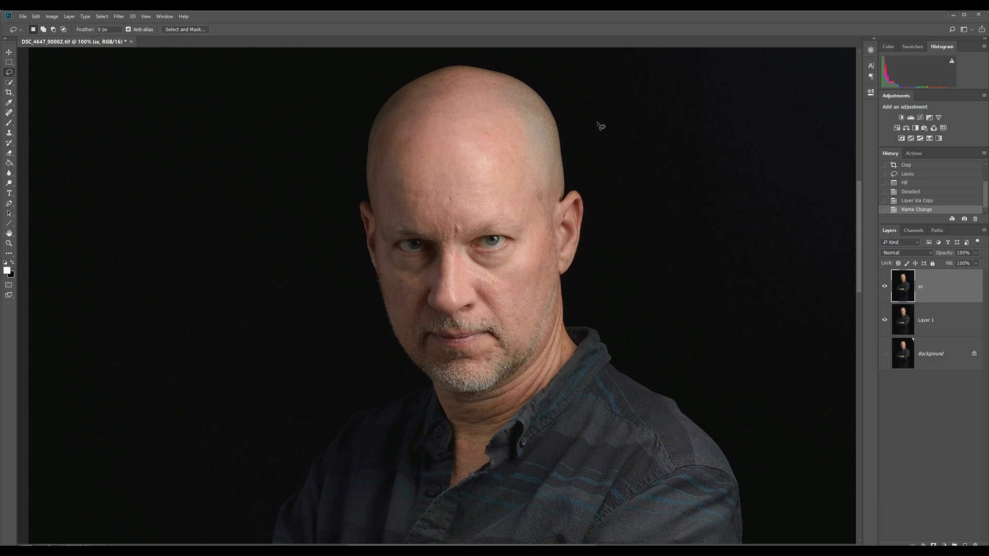
Apply Smart Sharpen to the ss layer with an amount of about 286%, 1.5 px radius, 21% noise reduction and Lens Blur removal
{"action": "left_click", "coordinate": [117, 17]}
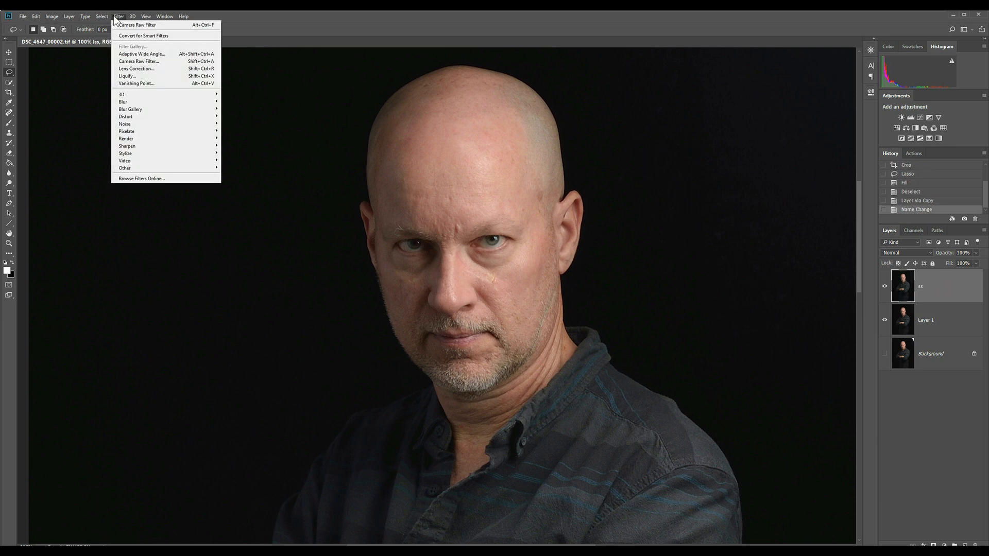
{"action": "mouse_move", "coordinate": [129, 147]}
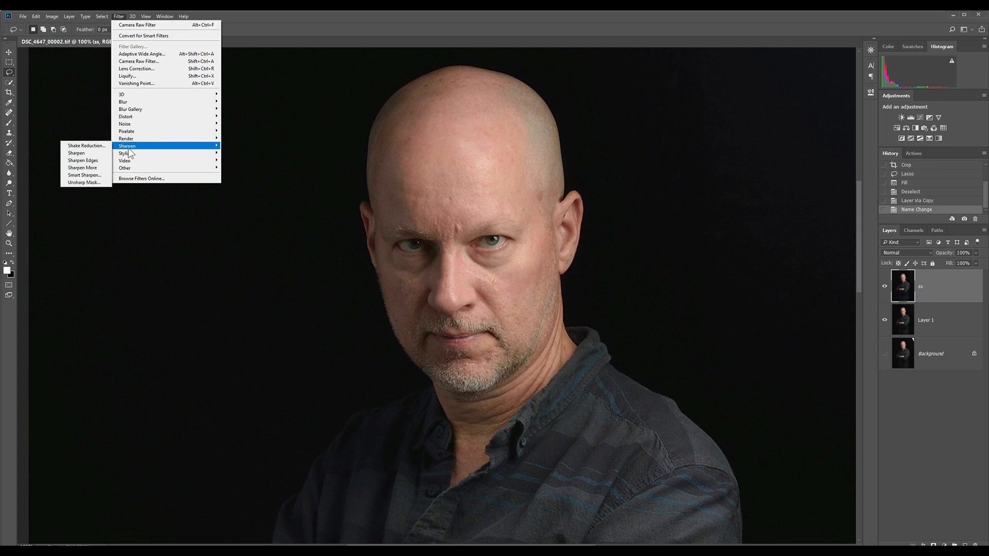
{"action": "left_click", "coordinate": [83, 175]}
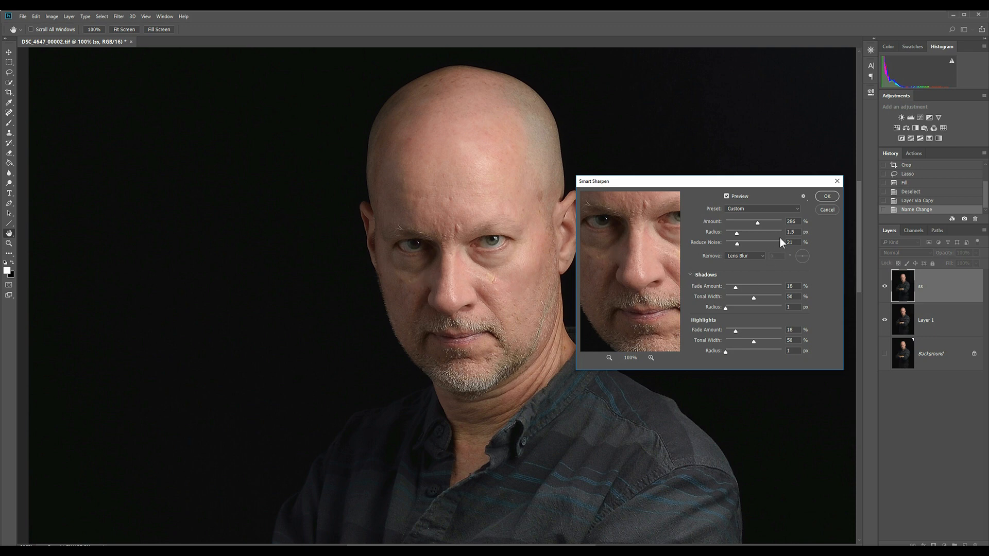
{"action": "left_click", "coordinate": [755, 221]}
{"action": "left_click", "coordinate": [826, 198]}
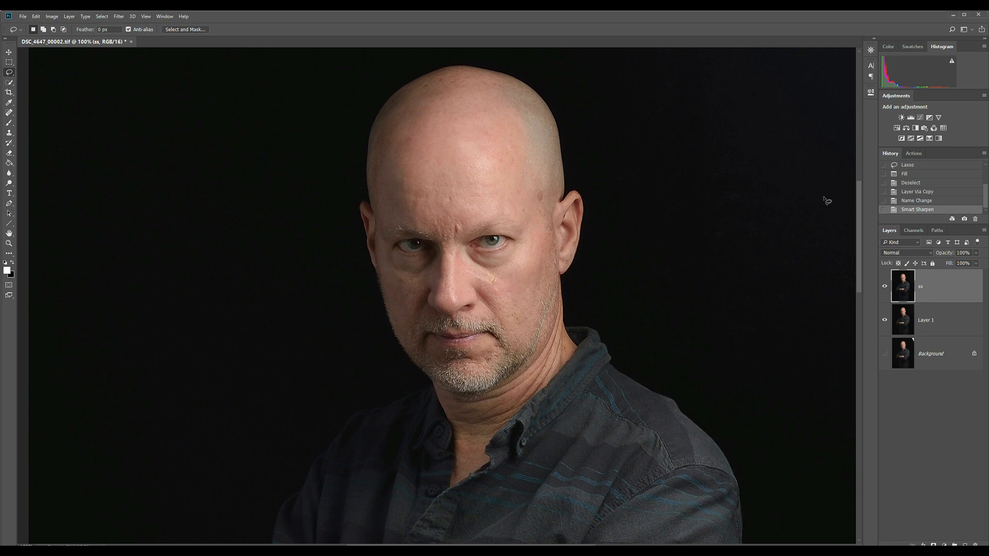
Add a black layer mask that hides the whole sharpened ss layer
{"action": "key", "text": "alt+l"}
{"action": "key", "text": "m"}
{"action": "key", "text": "h"}
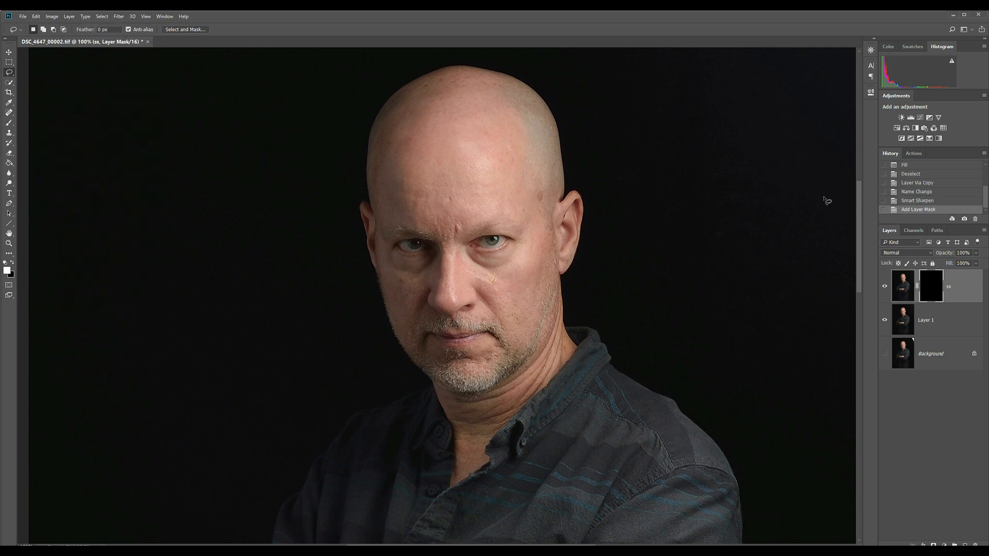
Paint white on the ss mask with a 100 px brush at 10% flow over the eyes, beard and sideburn area
{"action": "key", "text": "b"}
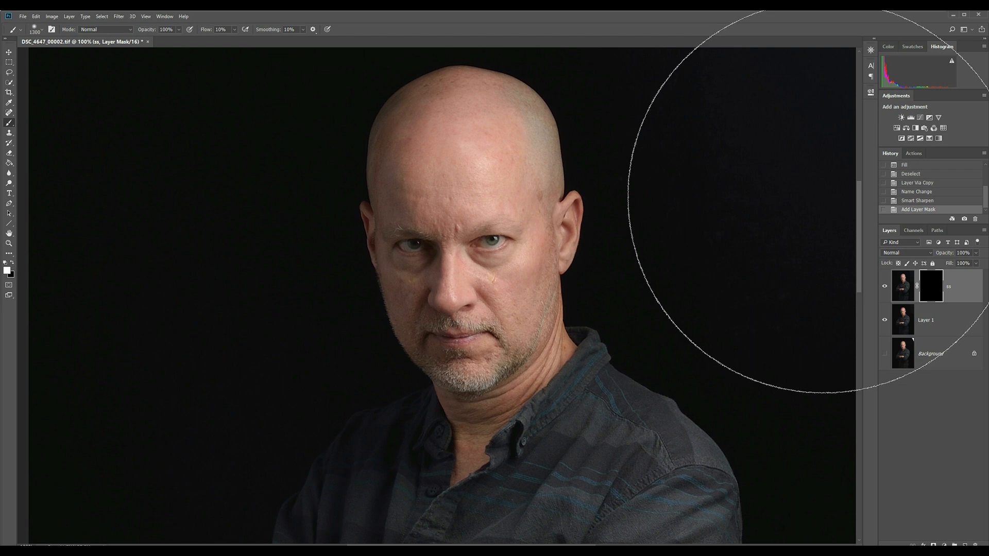
{"action": "key", "text": "bracketleft"}
{"action": "key", "text": "bracketleft"}
{"action": "key", "text": "bracketleft"}
{"action": "key", "text": "bracketleft"}
{"action": "key", "text": "bracketleft"}
{"action": "key", "text": "bracketleft"}
{"action": "key", "text": "bracketleft"}
{"action": "key", "text": "bracketleft"}
{"action": "key", "text": "bracketleft"}
{"action": "key", "text": "bracketleft"}
{"action": "key", "text": "bracketleft"}
{"action": "key", "text": "bracketleft"}
{"action": "key", "text": "bracketleft"}
{"action": "key", "text": "bracketleft"}
{"action": "key", "text": "bracketleft"}
{"action": "key", "text": "bracketleft"}
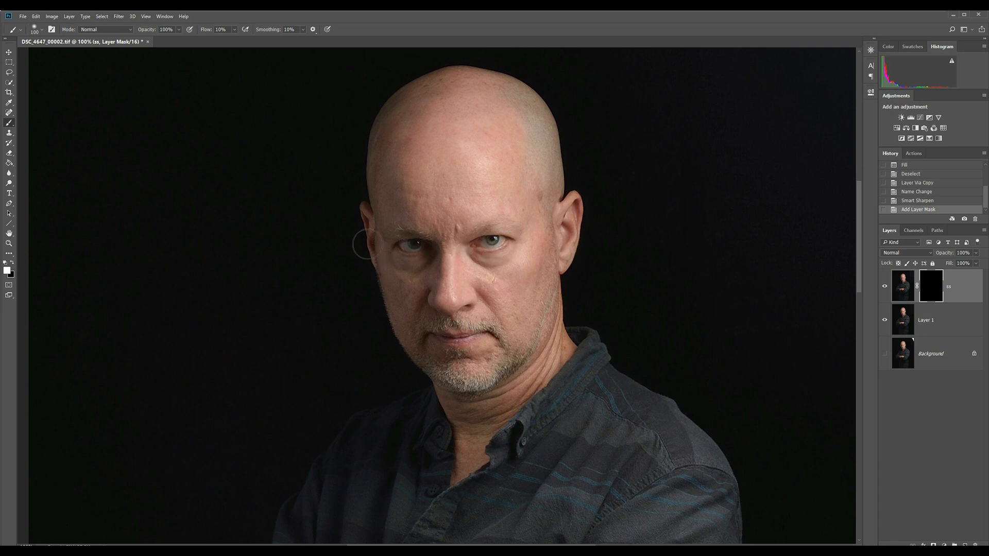
{"action": "mouse_move", "coordinate": [396, 244]}
{"action": "left_mouse_down"}
{"action": "mouse_move", "coordinate": [501, 250]}
{"action": "mouse_move", "coordinate": [404, 247]}
{"action": "left_mouse_up"}
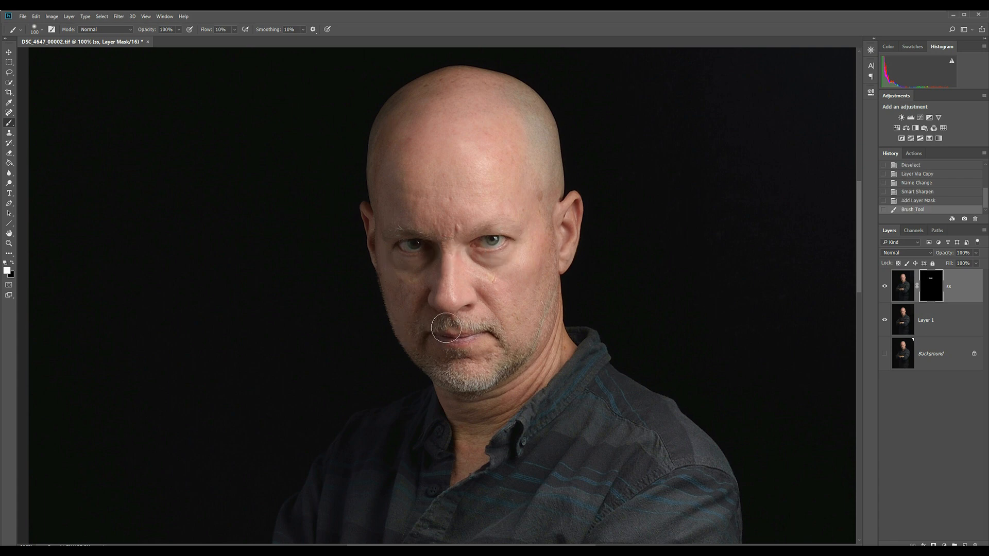
{"action": "mouse_move", "coordinate": [438, 370]}
{"action": "left_mouse_down"}
{"action": "mouse_move", "coordinate": [442, 329]}
{"action": "mouse_move", "coordinate": [469, 316]}
{"action": "left_mouse_up"}
{"action": "left_click_drag", "start_coordinate": [549, 294], "coordinate": [551, 256]}
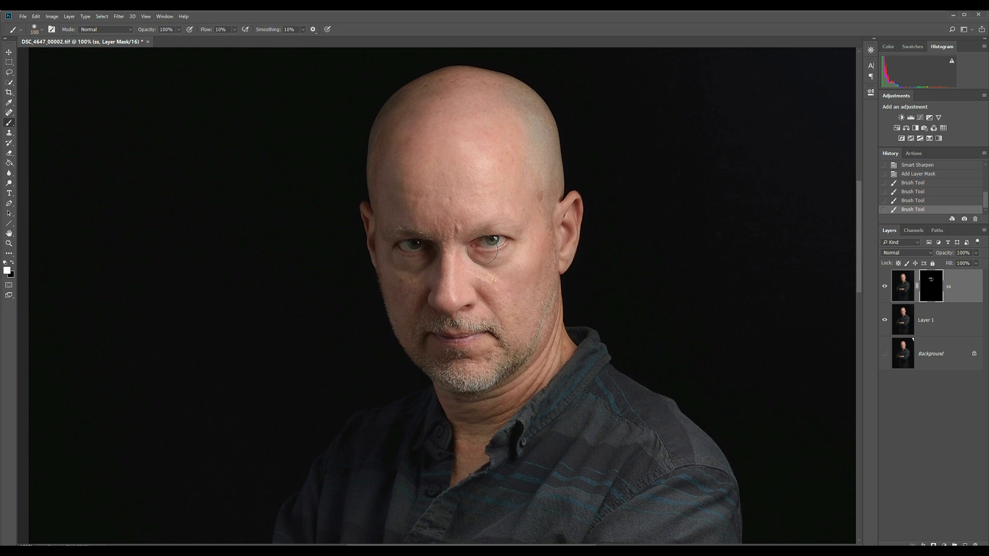
{"action": "left_click_drag", "start_coordinate": [398, 245], "coordinate": [421, 250]}
Make the ss layer's image, rather than its mask, the active editing target
{"action": "key", "text": "alt+v"}
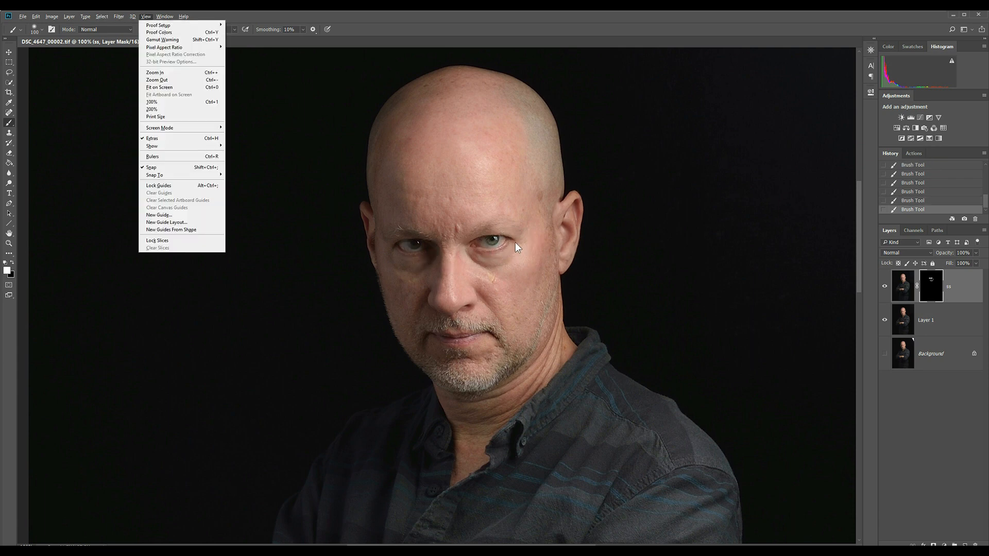
{"action": "key", "text": "f"}
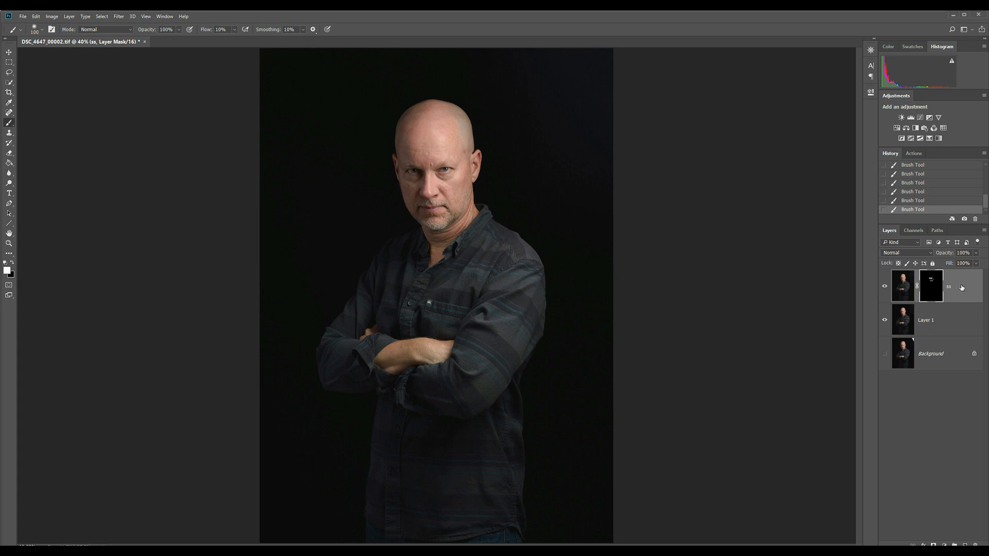
{"action": "key", "text": "ctrl+2"}
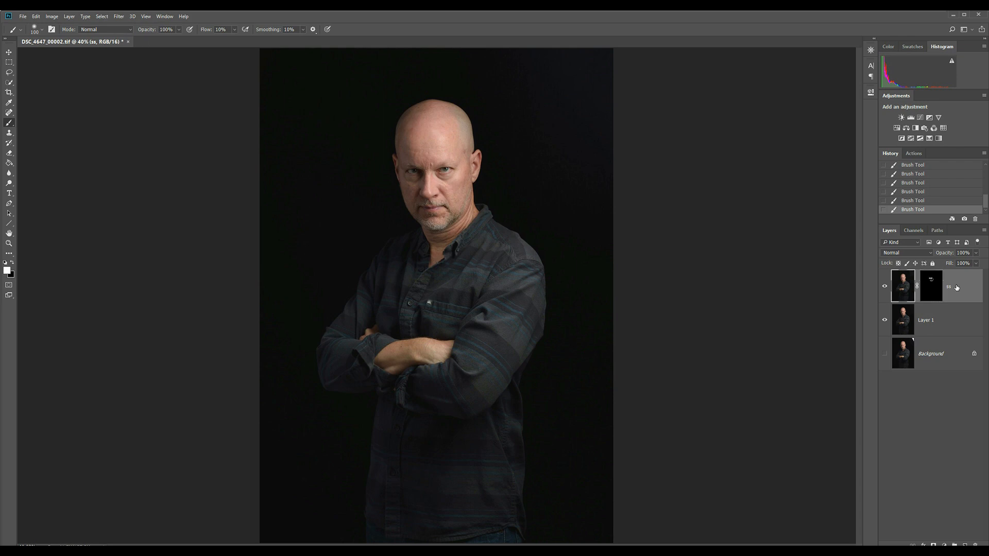
Add a Hue/Saturation adjustment layer above the ss layer and adjust its saturation by 10
{"action": "key", "text": "alt+l"}
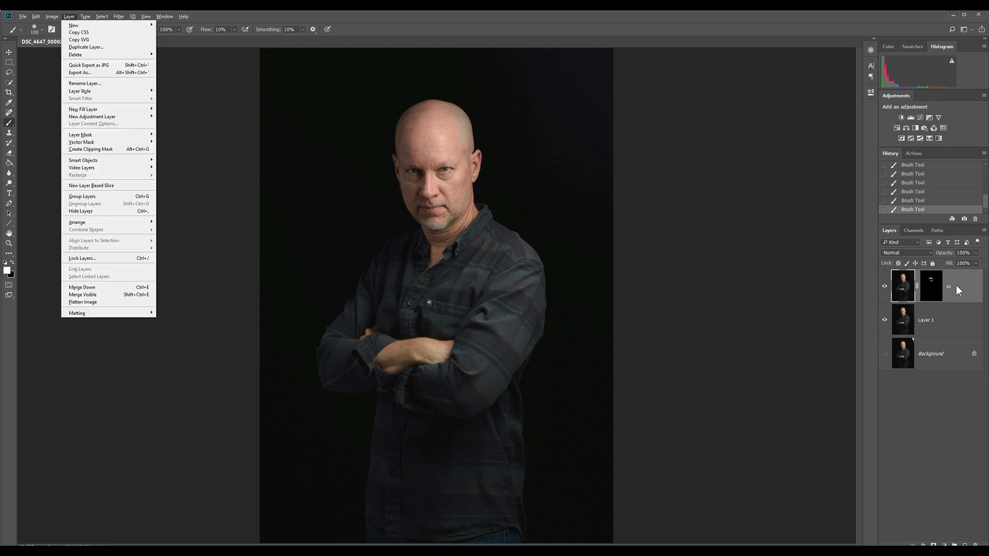
{"action": "key", "text": "j"}
{"action": "key", "text": "Down"}
{"action": "key", "text": "Down"}
{"action": "key", "text": "Down"}
{"action": "key", "text": "Down"}
{"action": "key", "text": "Down"}
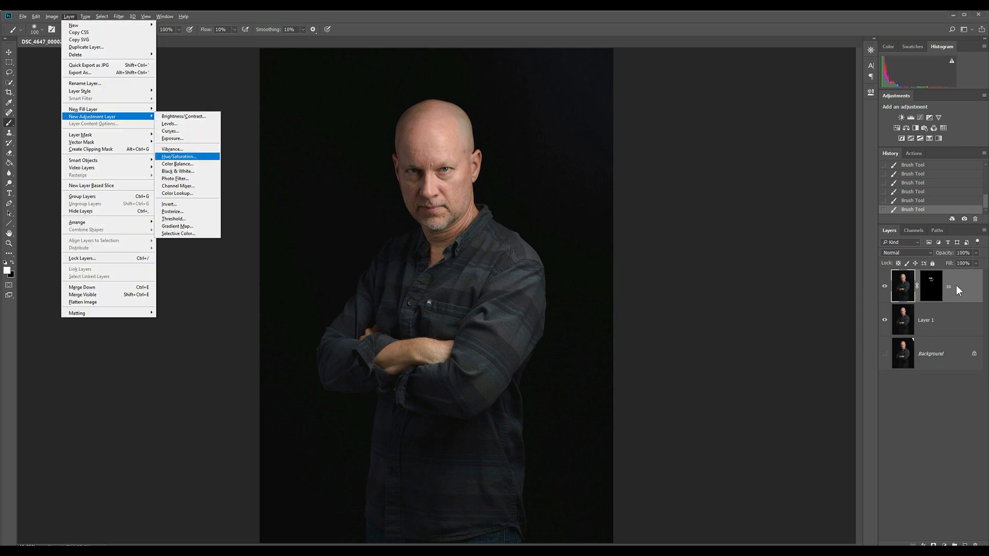
{"action": "key", "text": "Return"}
{"action": "key", "text": "Return"}
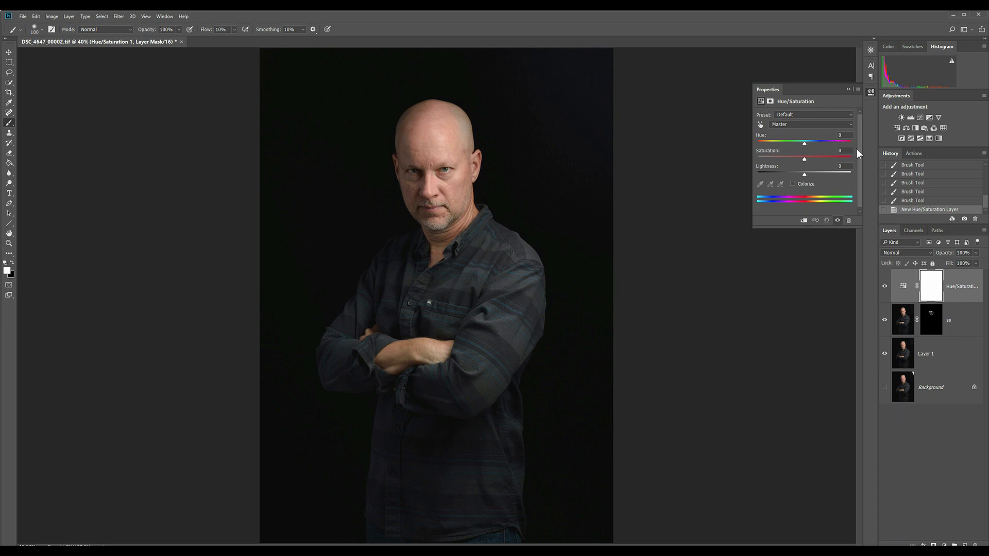
{"action": "type", "text": "10"}
{"action": "key", "text": "Return"}
{"action": "left_click", "coordinate": [849, 90]}
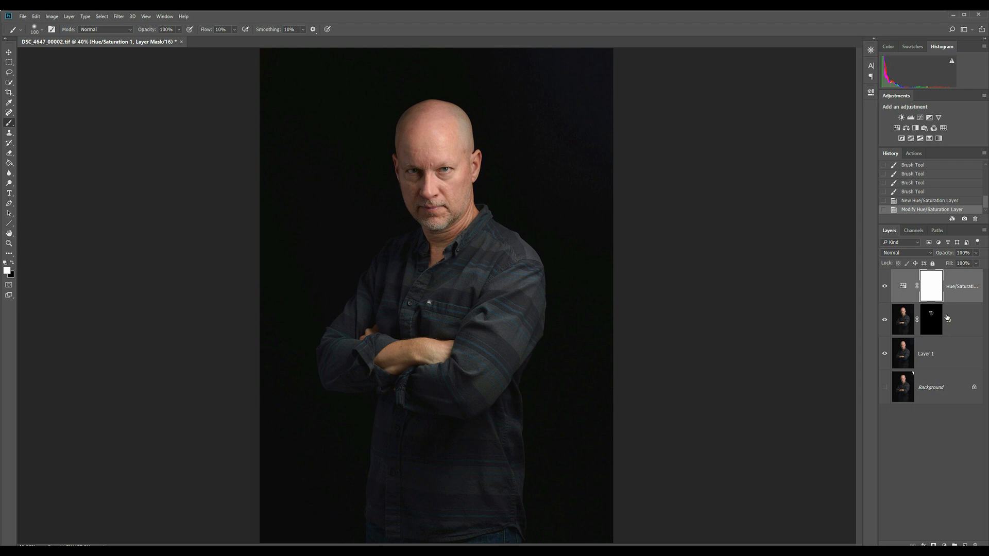
Examine the source, destination and conversion options for Convert to Profile without applying a conversion
{"action": "key", "text": "alt+e"}
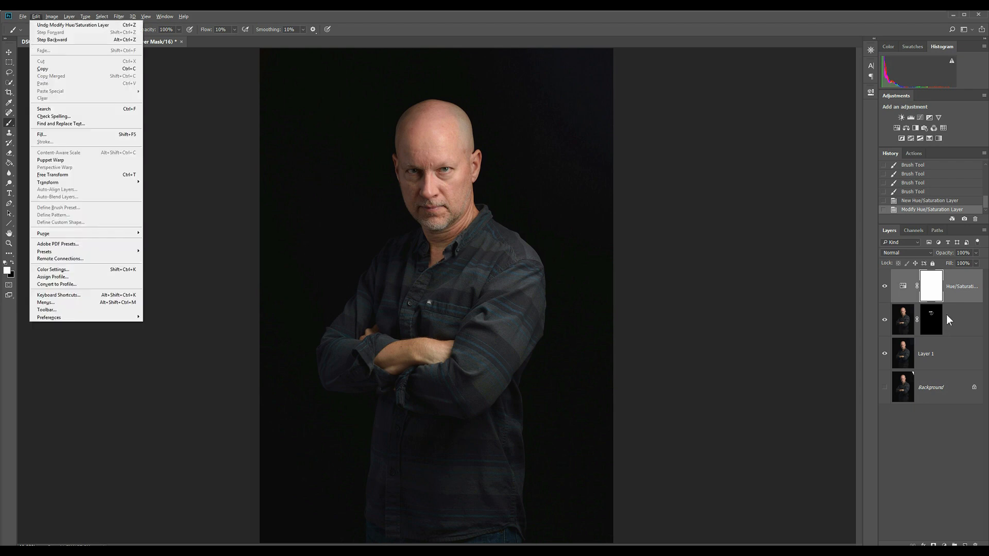
{"action": "key", "text": "Up"}
{"action": "key", "text": "Up"}
{"action": "key", "text": "Up"}
{"action": "key", "text": "Up"}
{"action": "key", "text": "Up"}
{"action": "key", "text": "Return"}
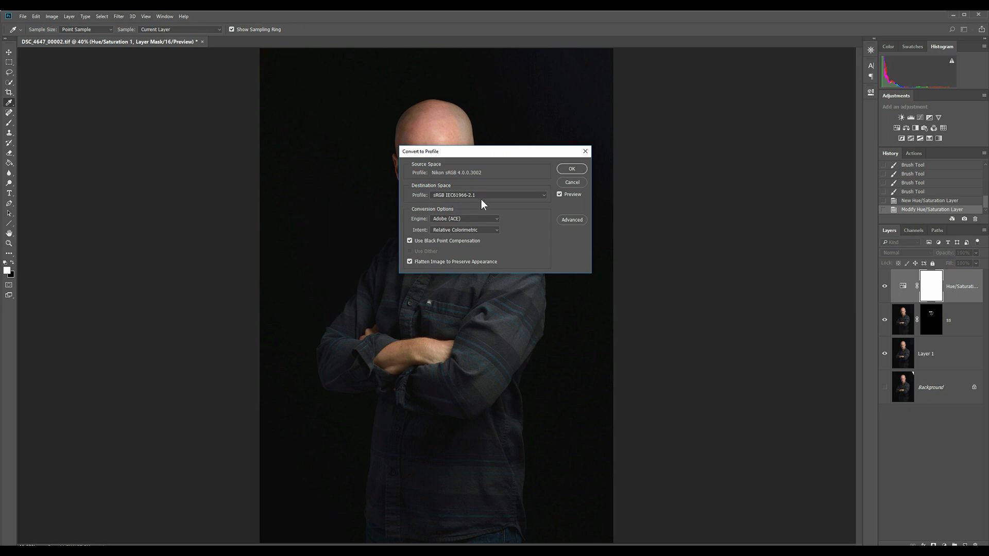
{"action": "left_click", "coordinate": [587, 150]}
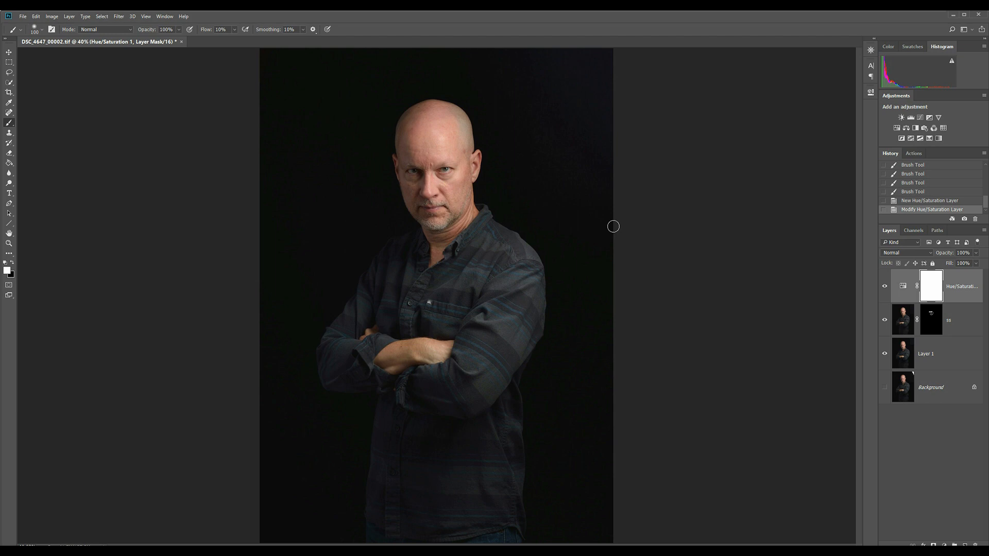
Add a Levels adjustment layer on top with the input black point at 12 and the white point at 241
{"action": "key", "text": "alt+l"}
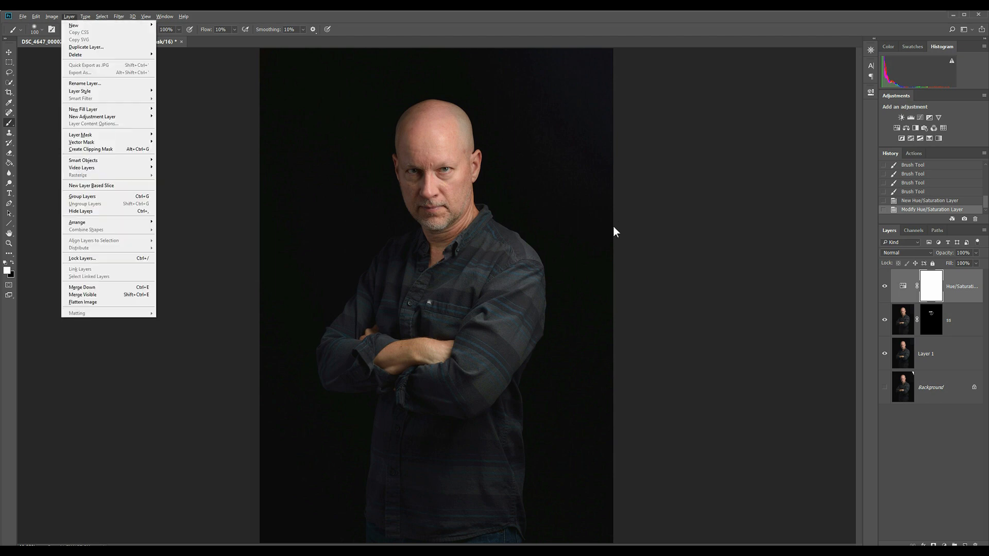
{"action": "key", "text": "j"}
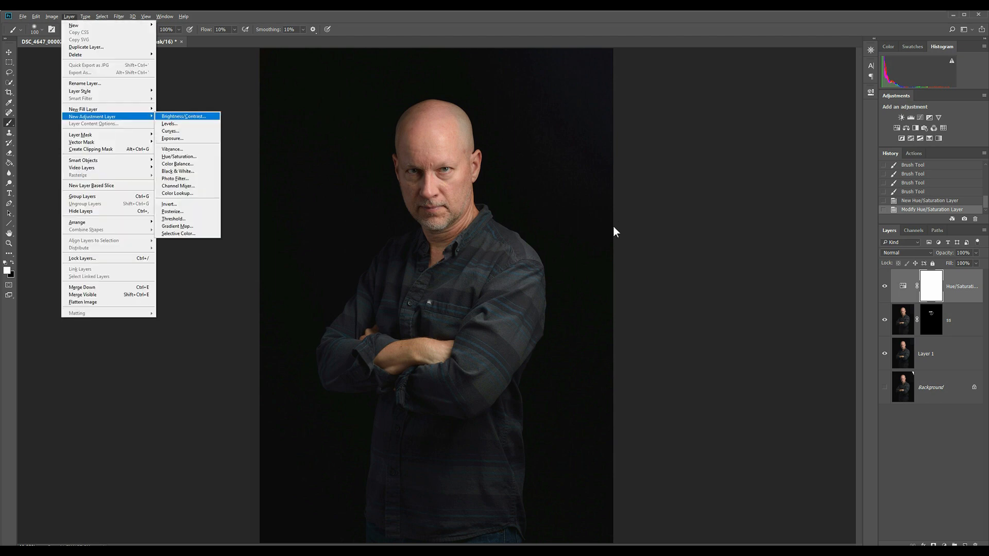
{"action": "key", "text": "Down"}
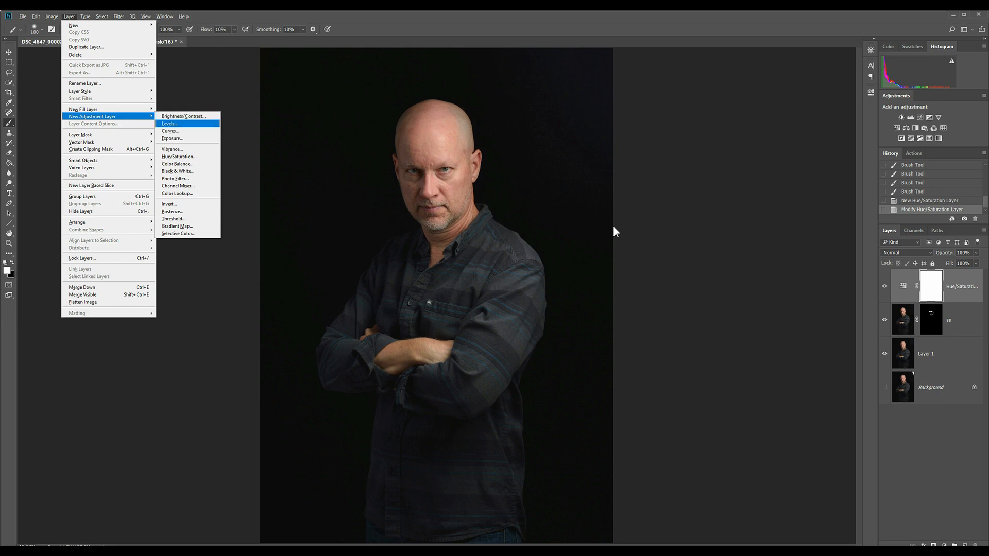
{"action": "key", "text": "Return"}
{"action": "key", "text": "Return"}
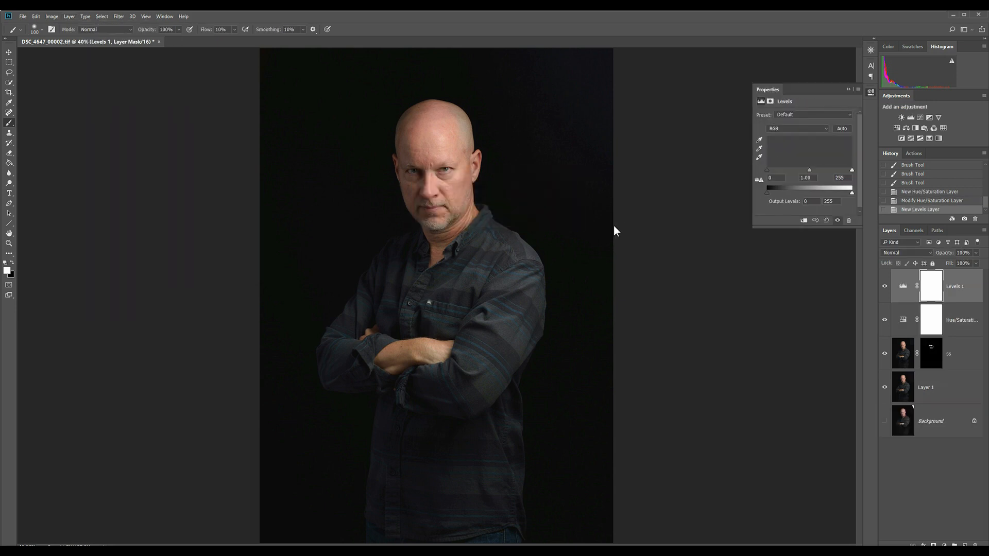
{"action": "left_click_drag", "start_coordinate": [768, 169], "coordinate": [771, 169]}
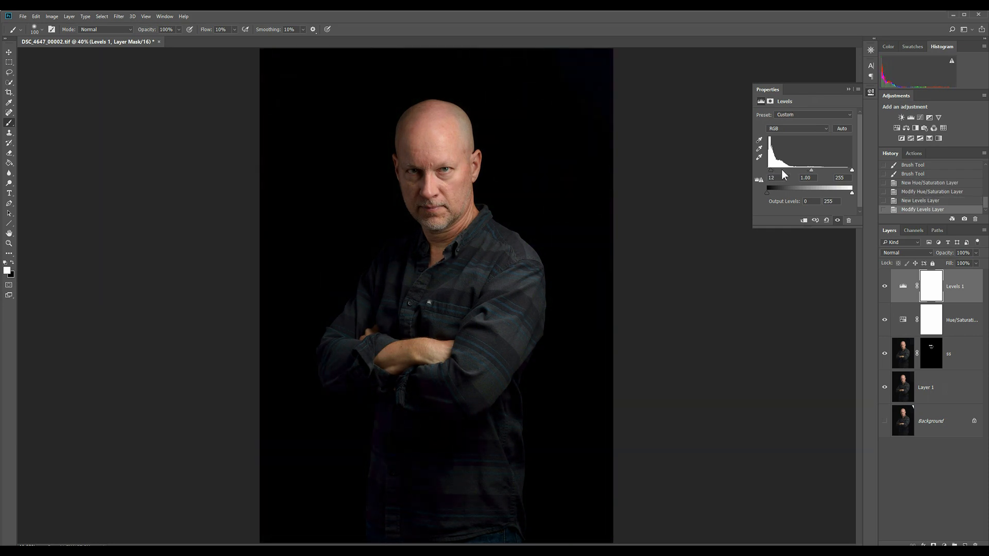
{"action": "left_click_drag", "start_coordinate": [850, 174], "coordinate": [848, 175]}
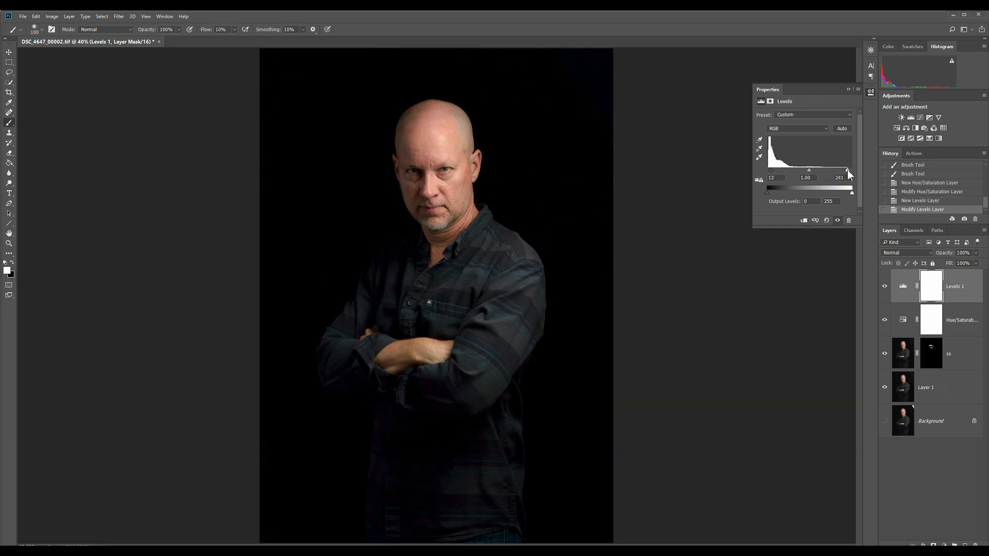
{"action": "left_click", "coordinate": [848, 90]}
Add a second Hue/Saturation adjustment layer above the Levels layer and set its saturation to -100
{"action": "key", "text": "alt+l"}
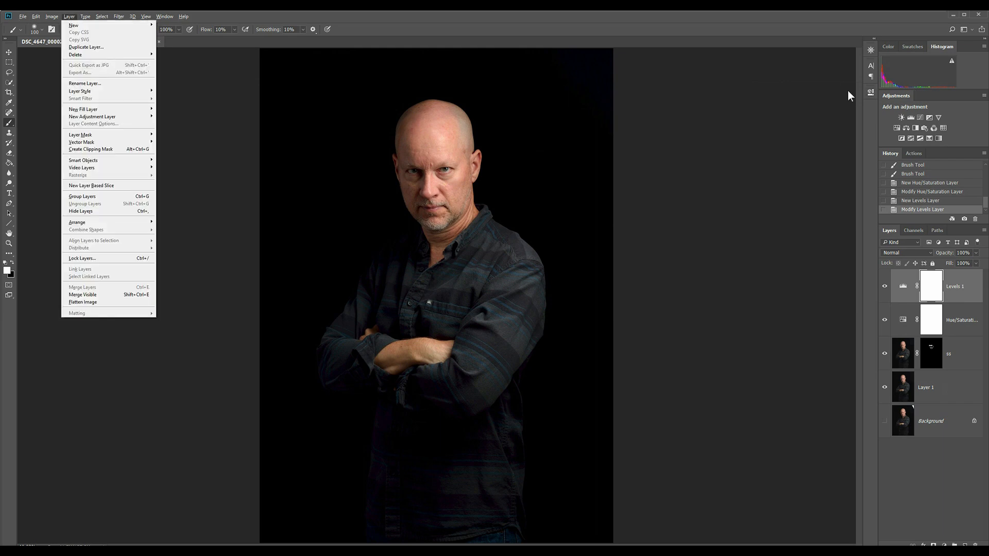
{"action": "key", "text": "j"}
{"action": "key", "text": "Down"}
{"action": "key", "text": "Down"}
{"action": "key", "text": "Down"}
{"action": "key", "text": "Down"}
{"action": "key", "text": "Down"}
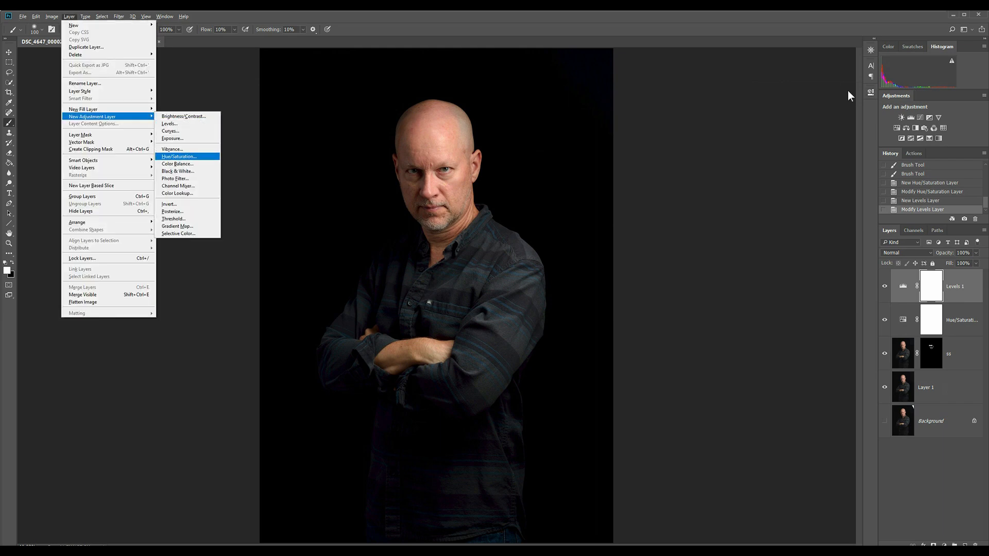
{"action": "key", "text": "Return"}
{"action": "key", "text": "Return"}
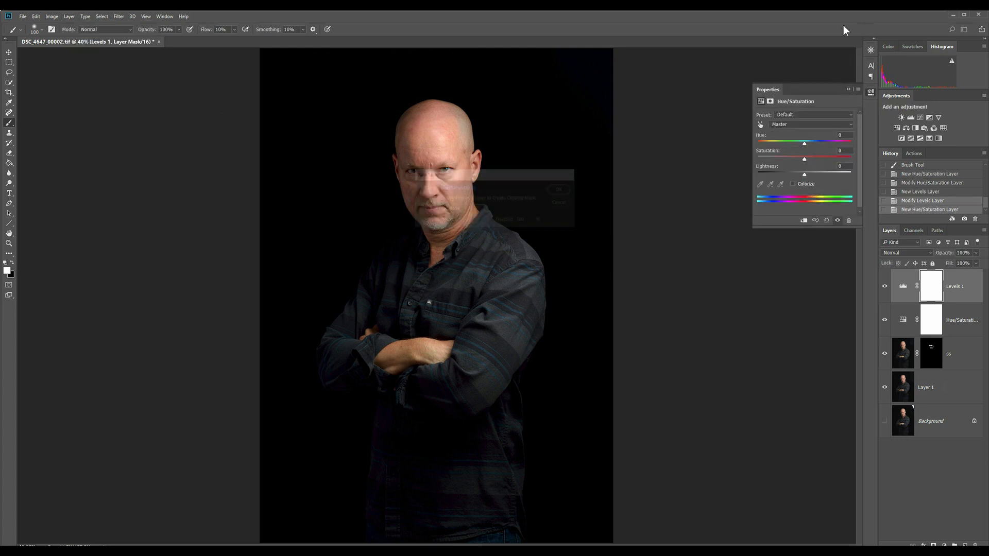
{"action": "left_click_drag", "start_coordinate": [804, 159], "coordinate": [758, 159]}
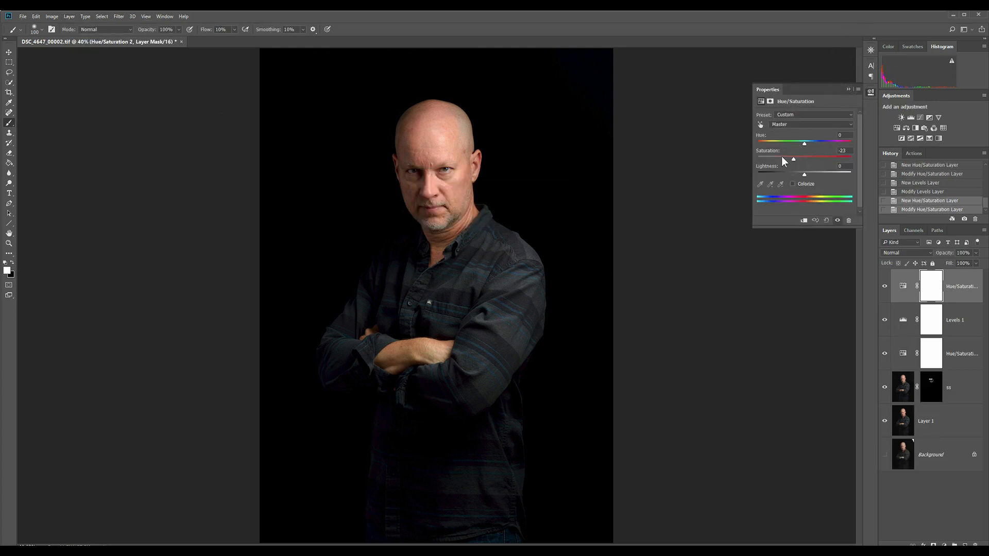
{"action": "left_click", "coordinate": [849, 90]}
Group the upper Hue/Saturation layer and the Levels layer under the name bw grp
{"action": "left_click", "coordinate": [958, 317], "text": "shift"}
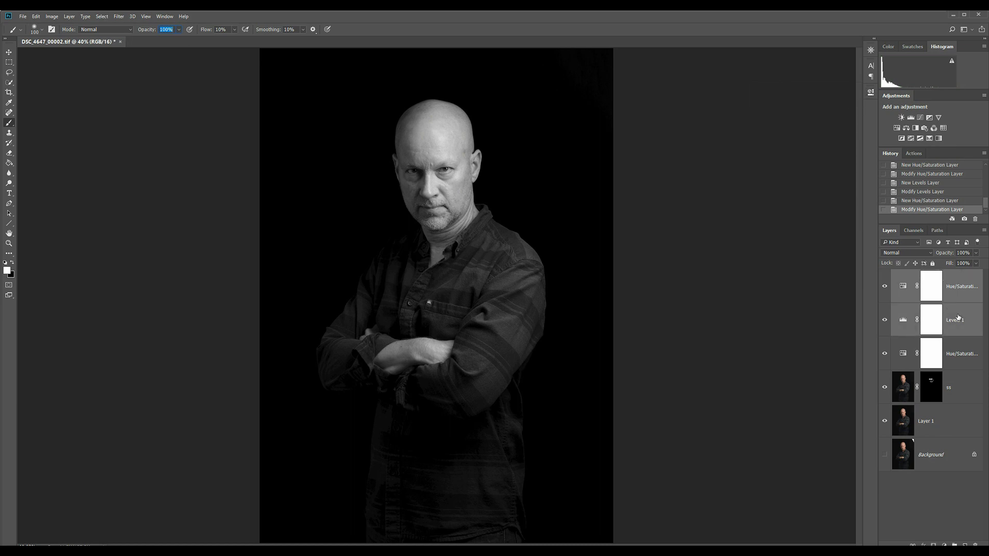
{"action": "right_click", "coordinate": [958, 316]}
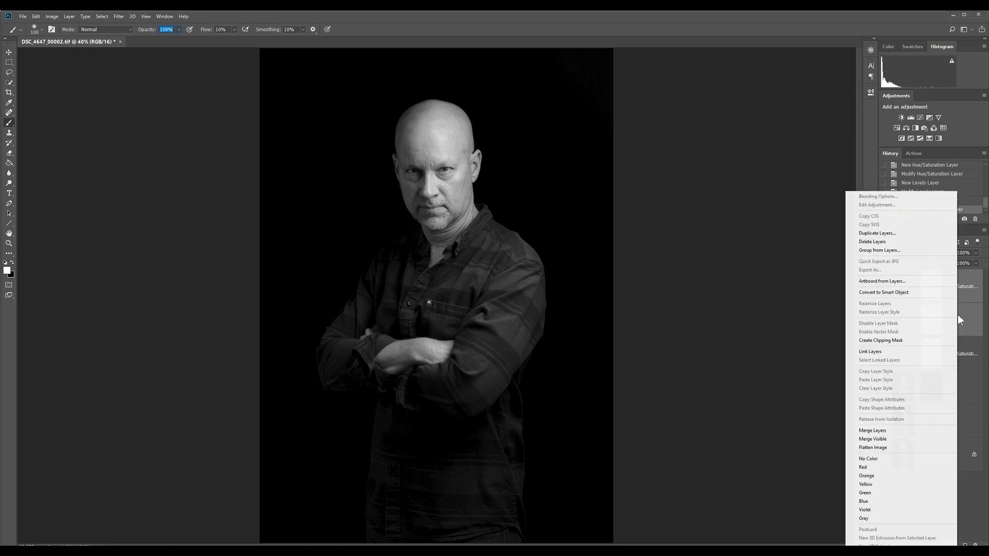
{"action": "left_click", "coordinate": [873, 251]}
{"action": "type", "text": "bw grp"}
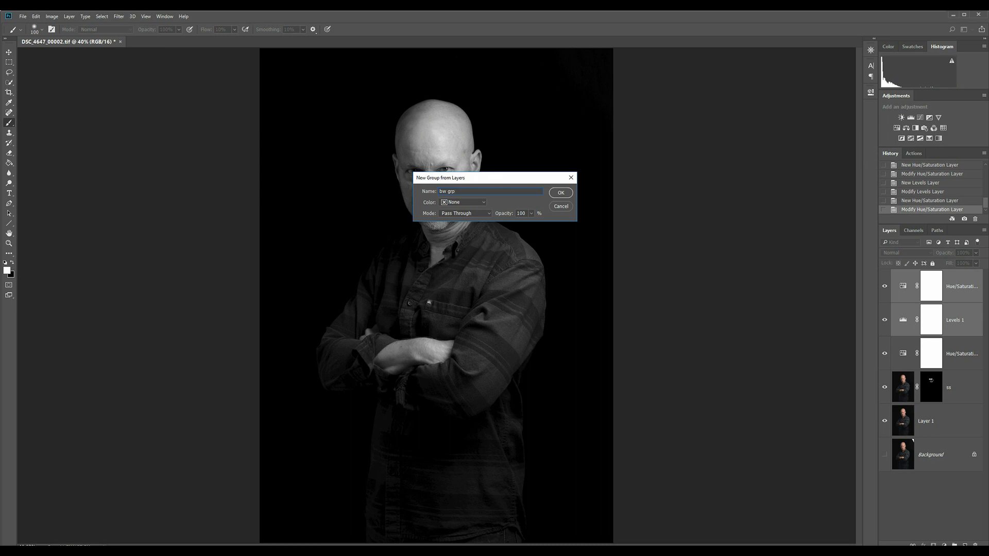
{"action": "key", "text": "Return"}
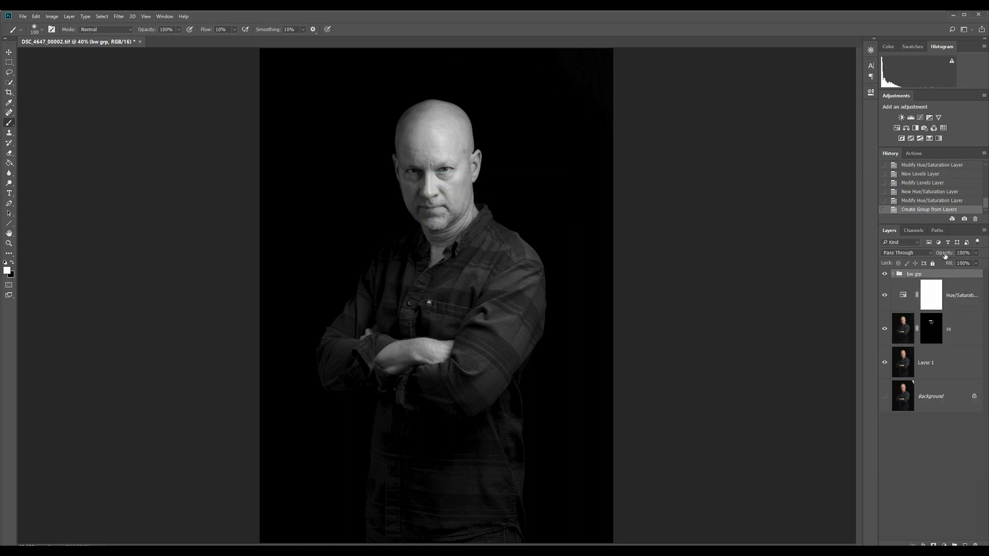
Expand the bw grp group and toggle its visibility to compare the color and black-and-white versions
{"action": "left_click", "coordinate": [892, 273]}
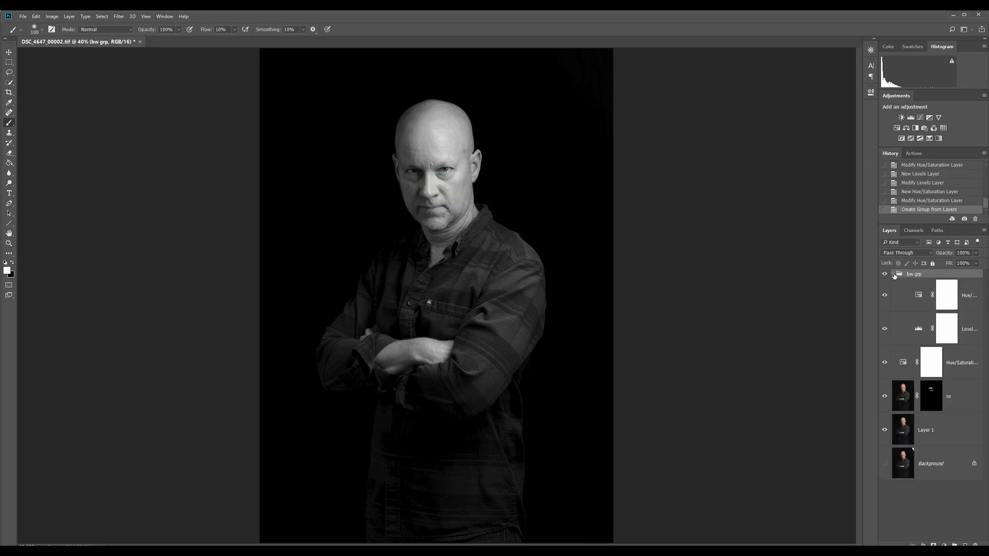
{"action": "left_click", "coordinate": [885, 275]}
{"action": "left_click", "coordinate": [885, 275]}
{"action": "left_click", "coordinate": [885, 275]}
{"action": "left_click", "coordinate": [885, 274]}
Add a Brightness/Contrast adjustment layer at the top of the bw grp group with brightness set to 20
{"action": "left_click", "coordinate": [966, 296]}
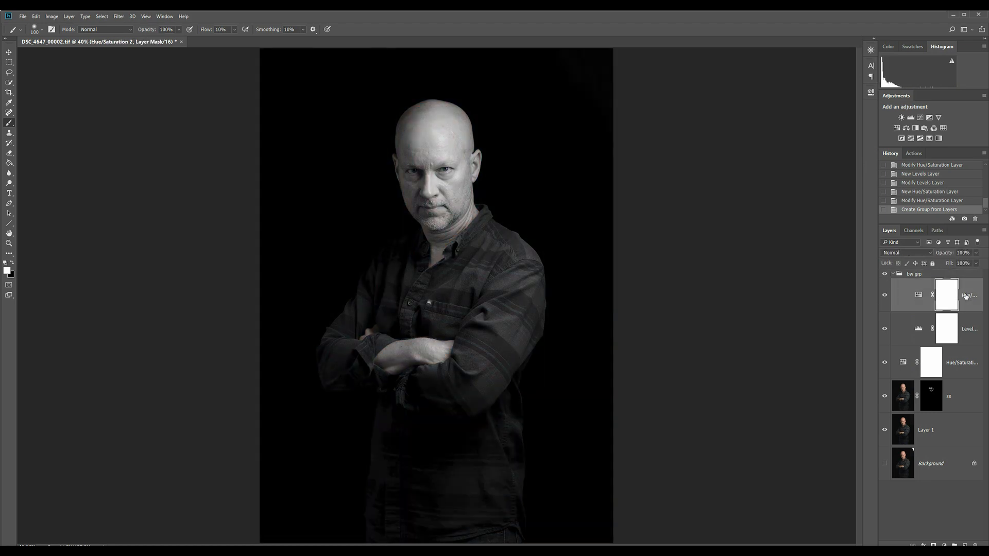
{"action": "key", "text": "alt+l"}
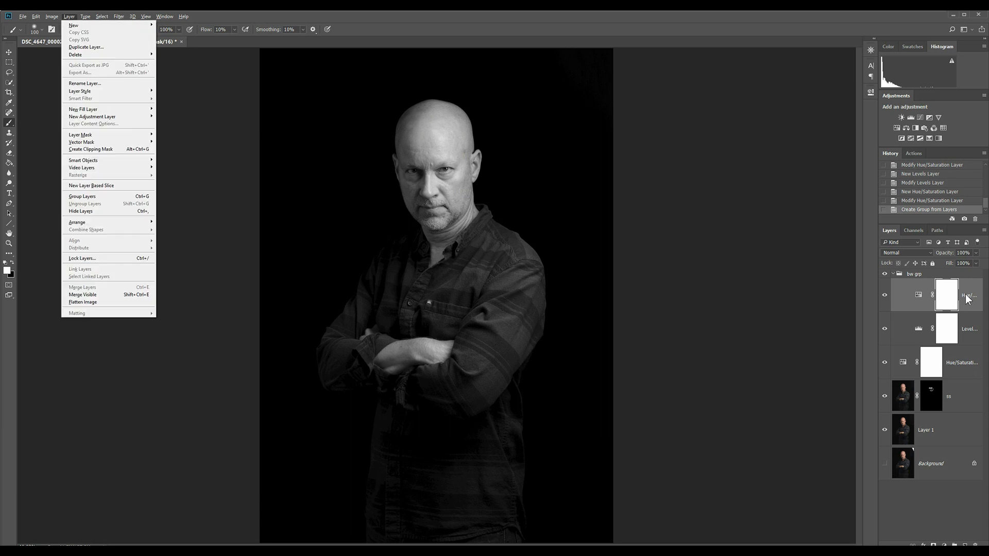
{"action": "key", "text": "j"}
{"action": "key", "text": "b"}
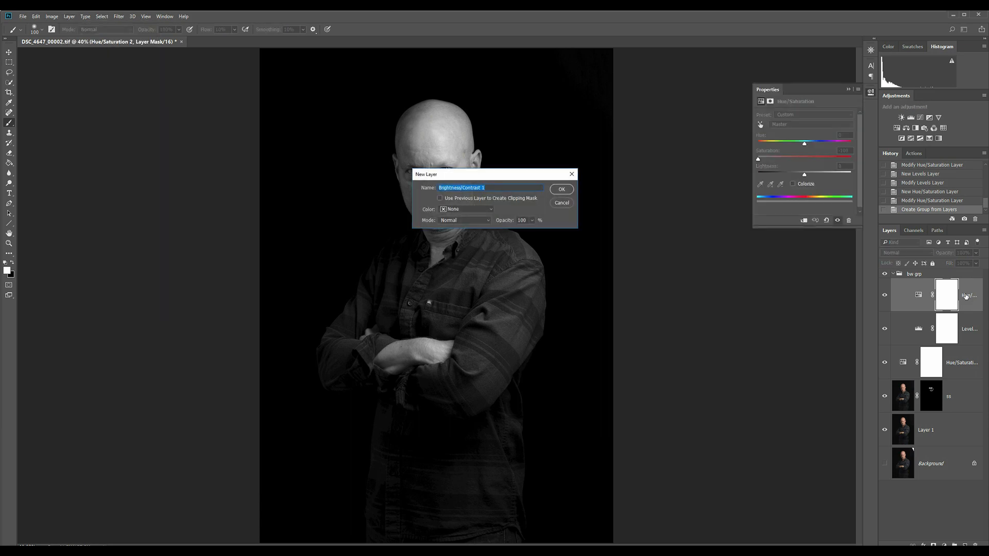
{"action": "key", "text": "Return"}
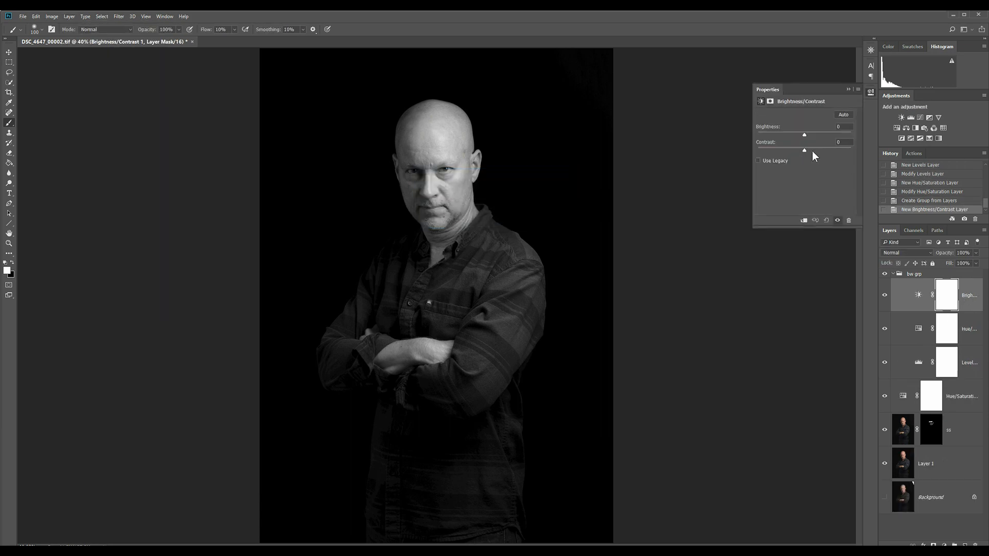
{"action": "left_click", "coordinate": [811, 133]}
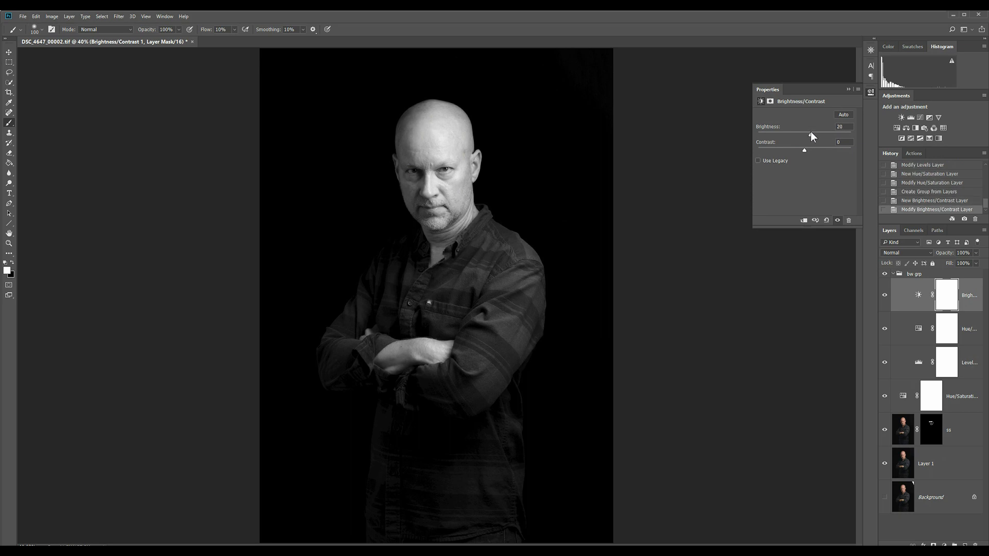
{"action": "left_click", "coordinate": [849, 89]}
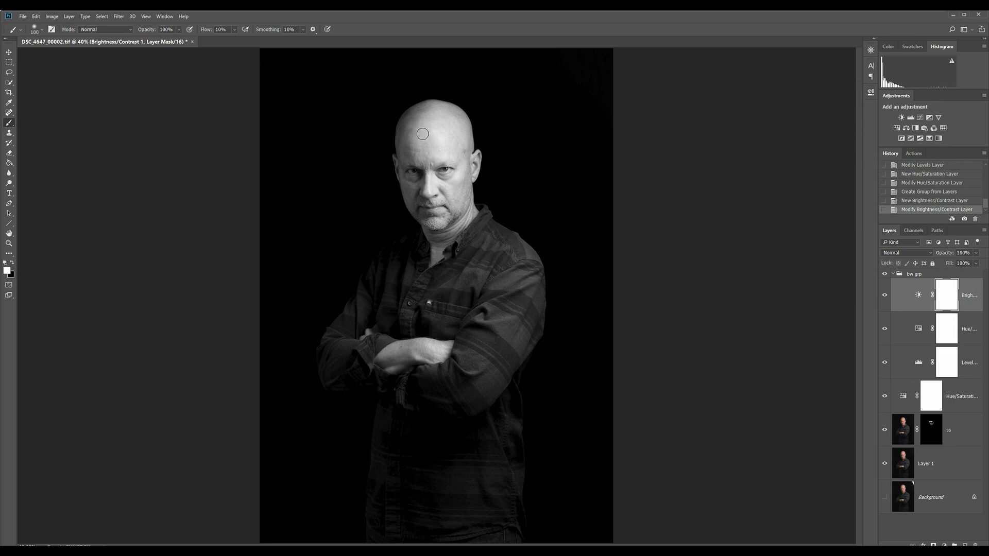
Compare the face at 100% with the Brightness/Contrast layer hidden and shown
{"action": "key", "text": "z"}
{"action": "left_click", "coordinate": [430, 119]}
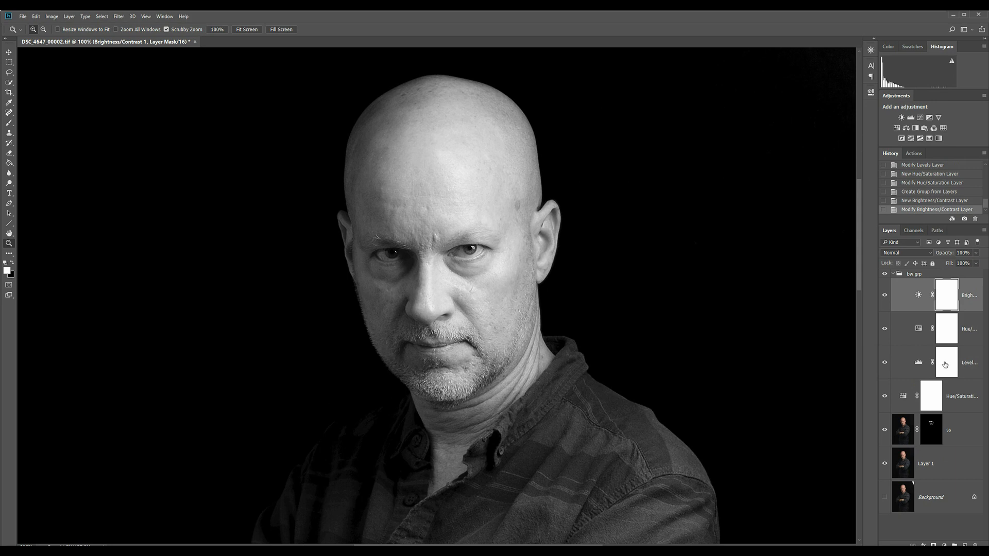
{"action": "left_click", "coordinate": [884, 296]}
{"action": "left_click", "coordinate": [884, 295]}
Erase the Brightness/Contrast layer's mask over the bright forehead and scalp with a 300 px eraser at 10% flow
{"action": "key", "text": "e"}
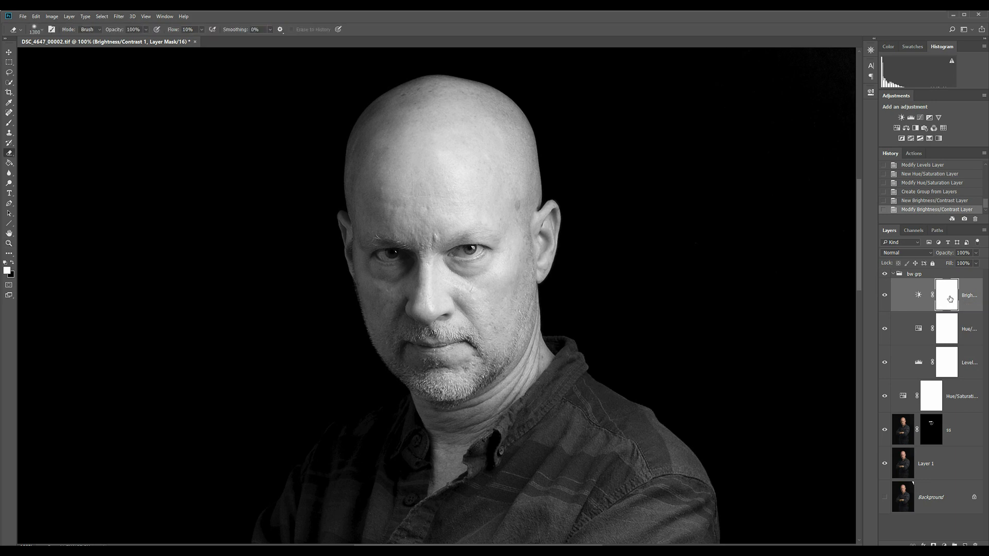
{"action": "key", "text": "bracketleft"}
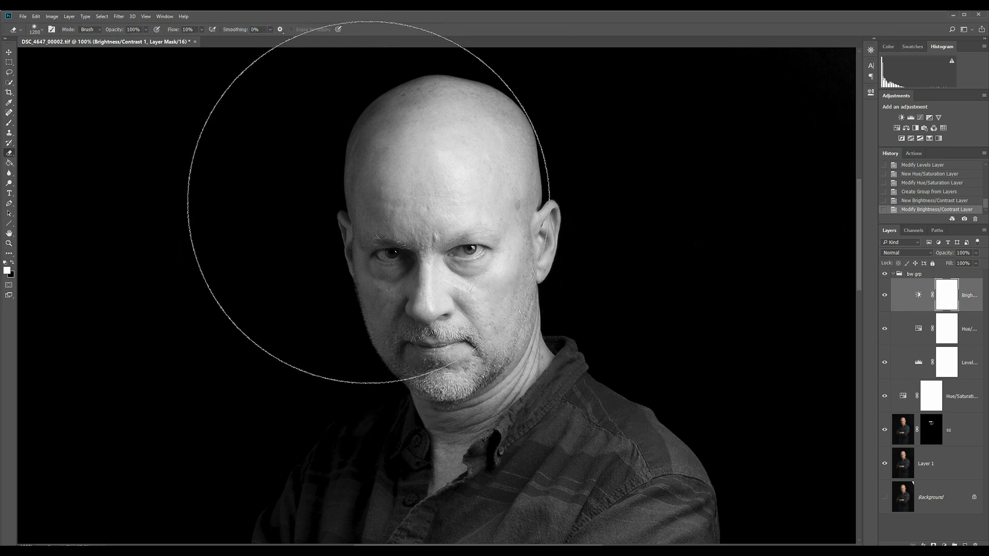
{"action": "key", "text": "bracketleft"}
{"action": "key", "text": "bracketleft"}
{"action": "key", "text": "bracketleft"}
{"action": "key", "text": "bracketleft"}
{"action": "key", "text": "bracketleft"}
{"action": "key", "text": "bracketleft"}
{"action": "key", "text": "bracketleft"}
{"action": "key", "text": "bracketleft"}
{"action": "key", "text": "bracketleft"}
{"action": "mouse_move", "coordinate": [433, 152]}
{"action": "left_mouse_down"}
{"action": "mouse_move", "coordinate": [520, 155]}
{"action": "mouse_move", "coordinate": [404, 155]}
{"action": "mouse_move", "coordinate": [557, 166]}
{"action": "mouse_move", "coordinate": [390, 140]}
{"action": "mouse_move", "coordinate": [496, 129]}
{"action": "mouse_move", "coordinate": [455, 106]}
{"action": "left_mouse_up"}
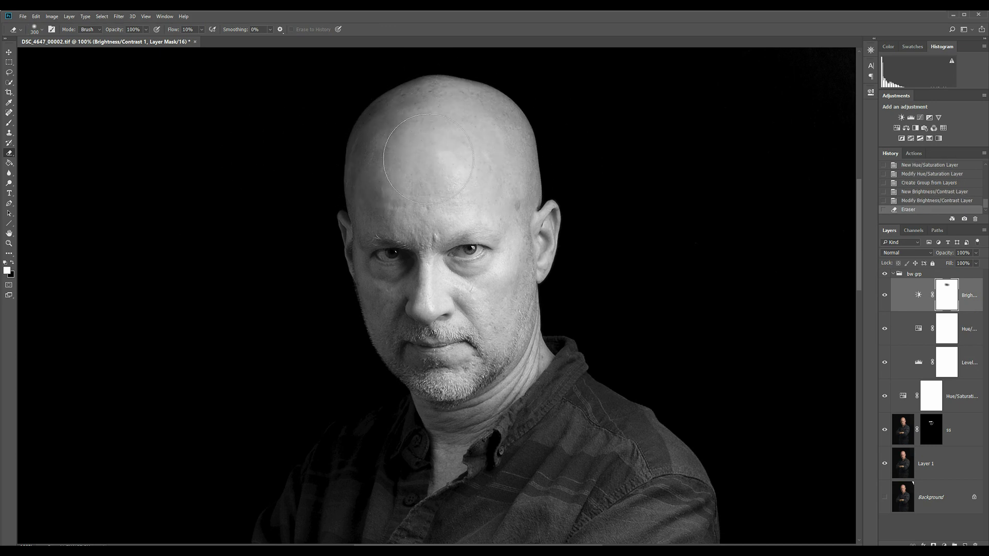
{"action": "mouse_move", "coordinate": [429, 158]}
{"action": "left_mouse_down"}
{"action": "mouse_move", "coordinate": [419, 134]}
{"action": "mouse_move", "coordinate": [464, 132]}
{"action": "left_mouse_up"}
Select the ss layer and collapse the bw grp group
{"action": "key", "text": "ctrl+0"}
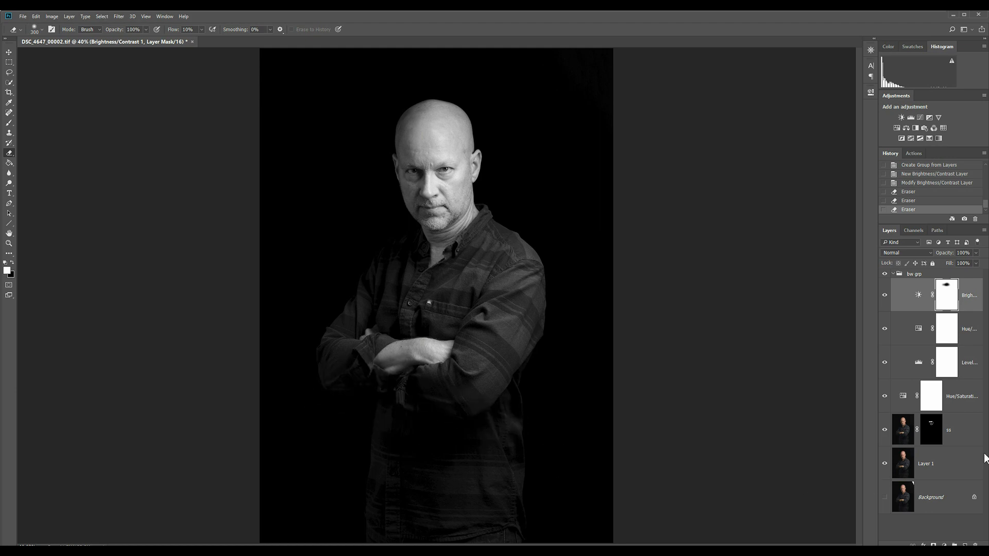
{"action": "left_click", "coordinate": [962, 432]}
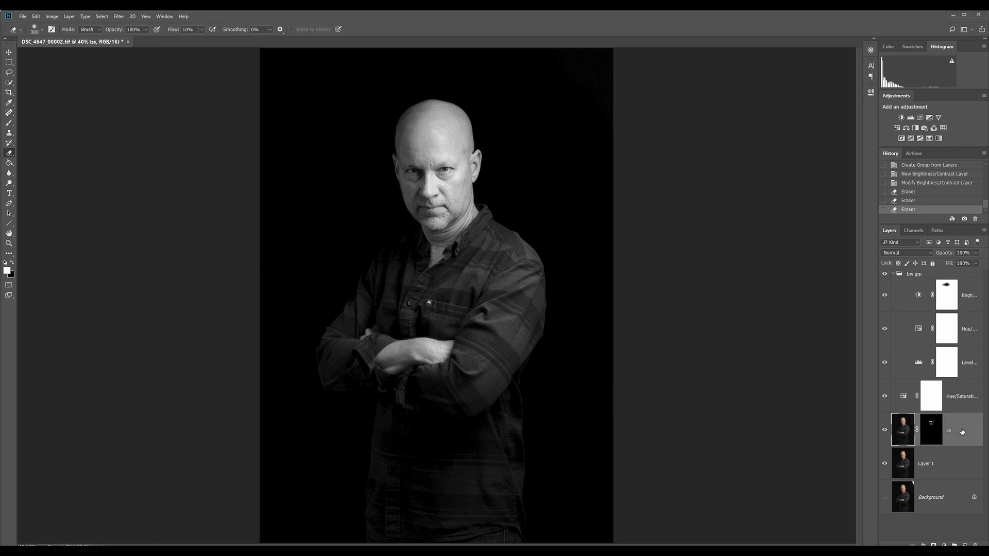
{"action": "left_click", "coordinate": [894, 275]}
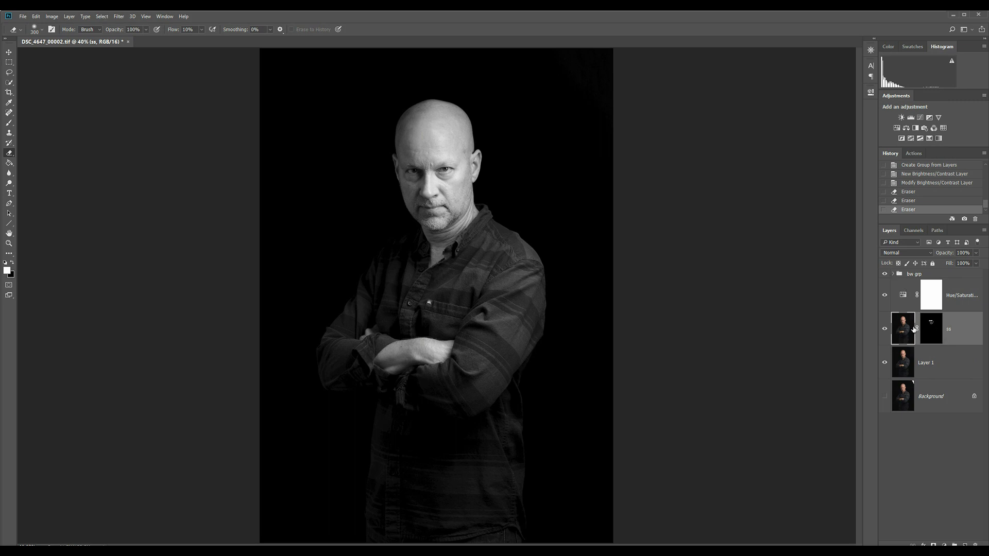
Duplicate the ss layer and Layer 1 together and merge the two copies into one layer
{"action": "left_click", "coordinate": [935, 366], "text": "ctrl"}
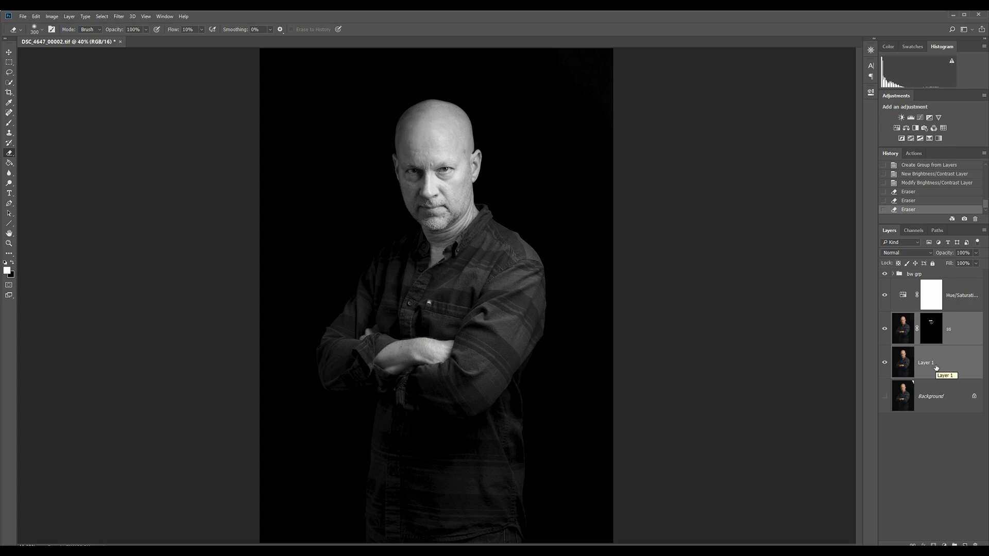
{"action": "key", "text": "ctrl+j"}
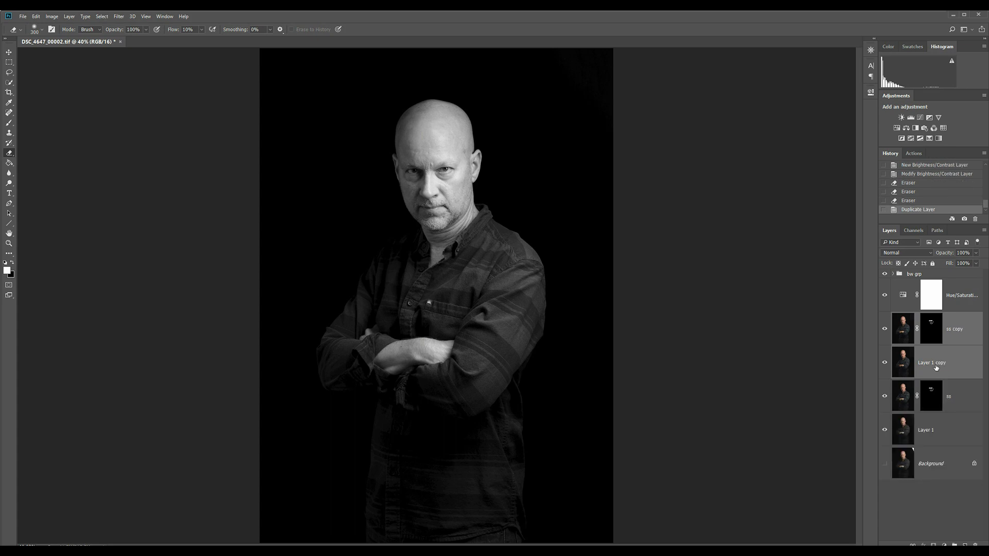
{"action": "right_click", "coordinate": [937, 367]}
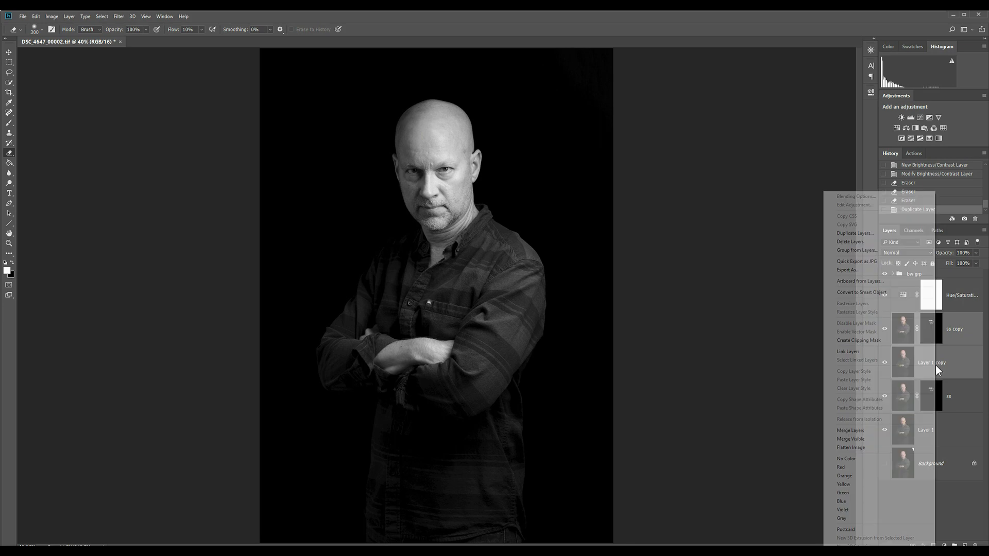
{"action": "left_click", "coordinate": [901, 433]}
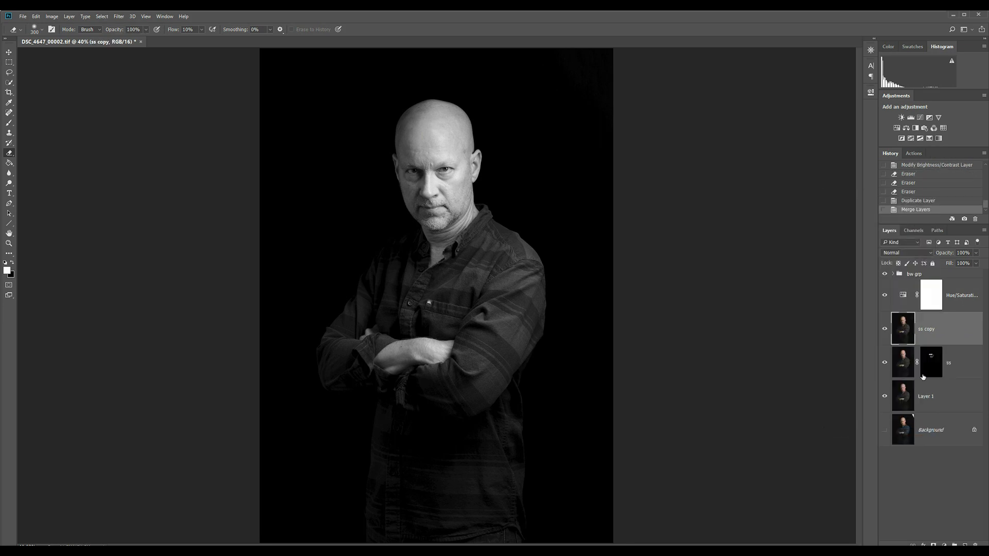
Rename the merged ss copy layer as shadow
{"action": "double_click", "coordinate": [930, 332]}
{"action": "type", "text": "shadow"}
{"action": "key", "text": "Return"}
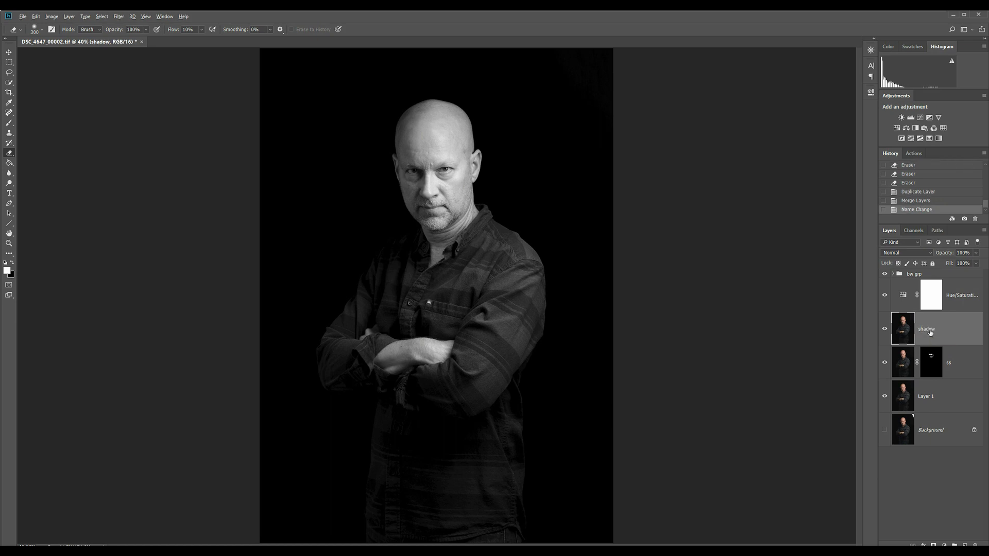
Apply the Camera Raw Filter to the shadow layer with Shadows at +100 and compare the image with the layer hidden and shown
{"action": "key", "text": "alt+t"}
{"action": "key", "text": "Down"}
{"action": "key", "text": "Down"}
{"action": "key", "text": "Down"}
{"action": "key", "text": "Down"}
{"action": "key", "text": "Down"}
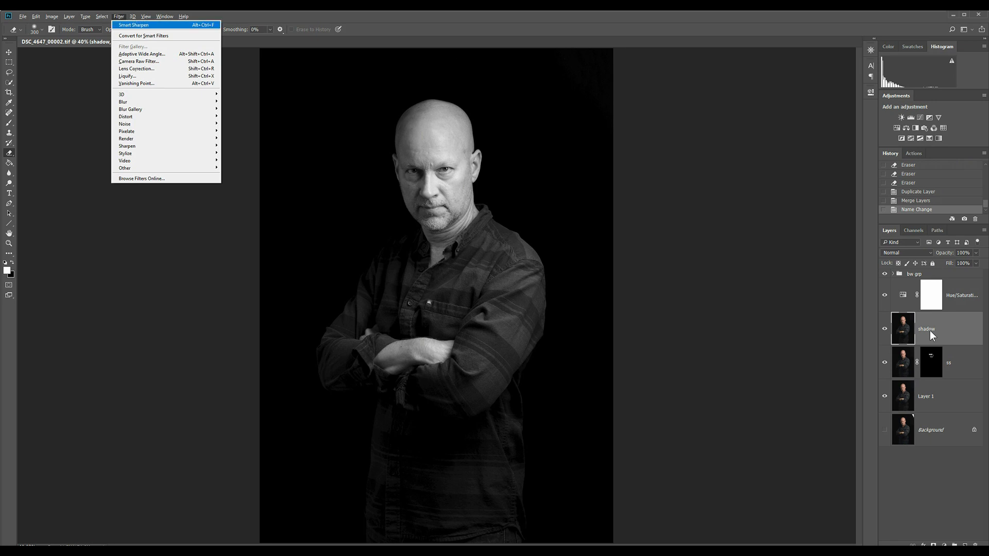
{"action": "key", "text": "Return"}
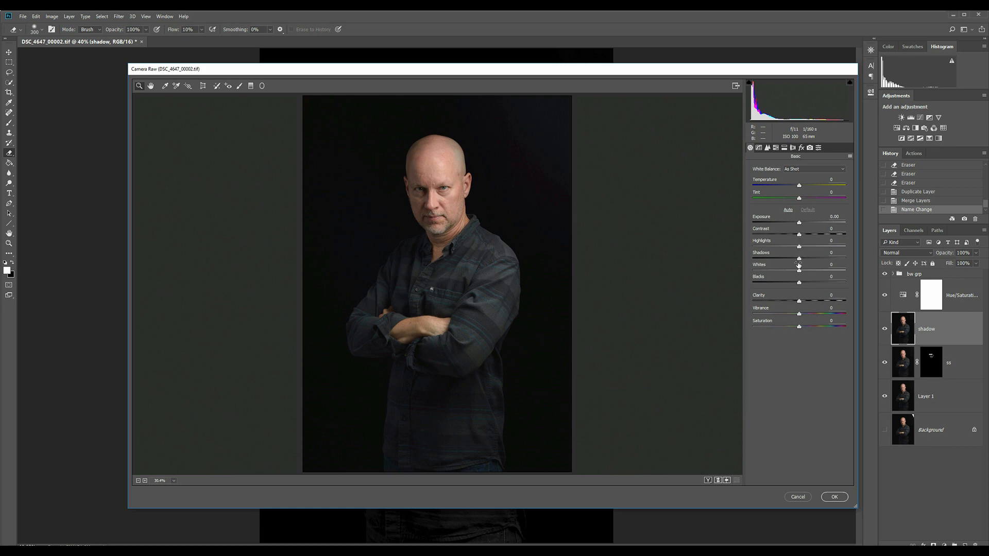
{"action": "left_click_drag", "start_coordinate": [800, 263], "coordinate": [871, 258]}
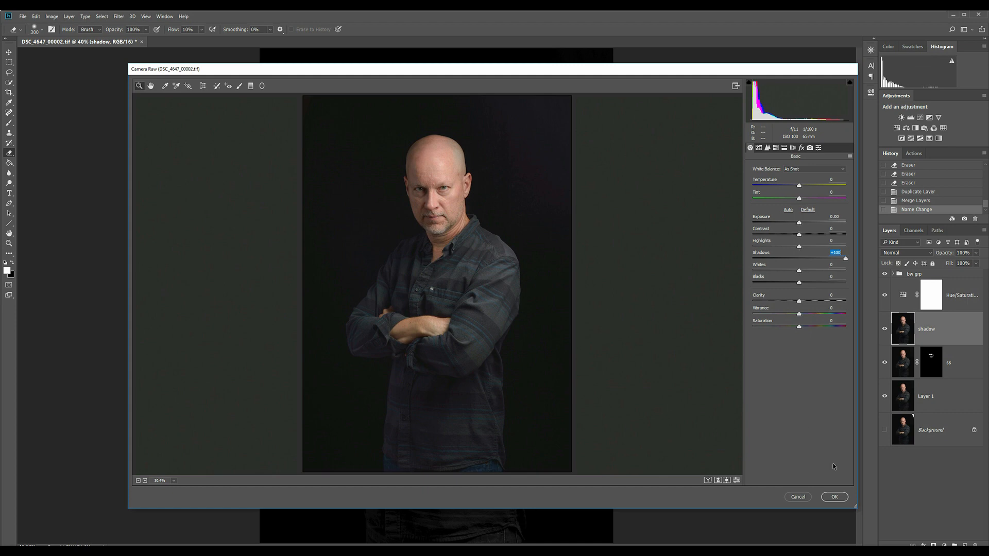
{"action": "left_click", "coordinate": [834, 497]}
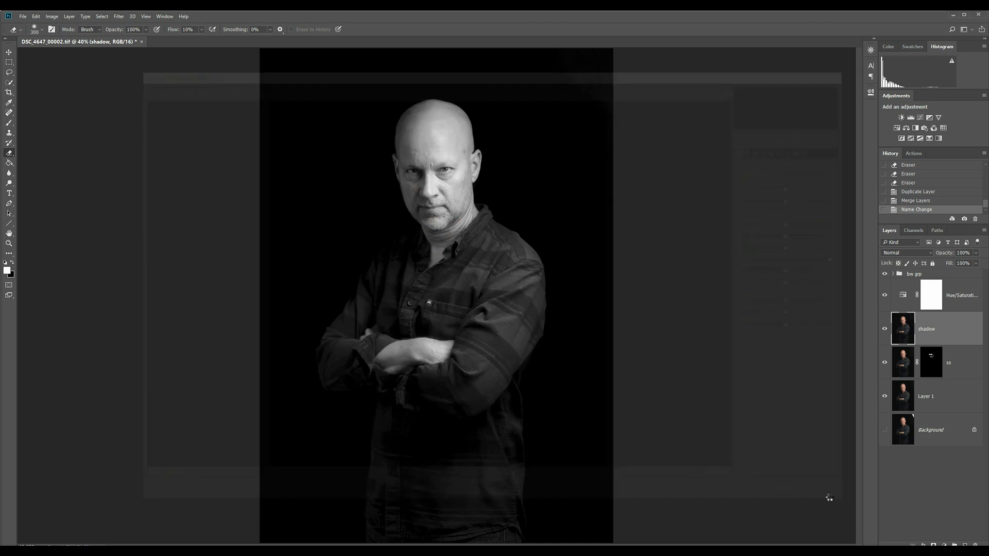
{"action": "left_click", "coordinate": [886, 330]}
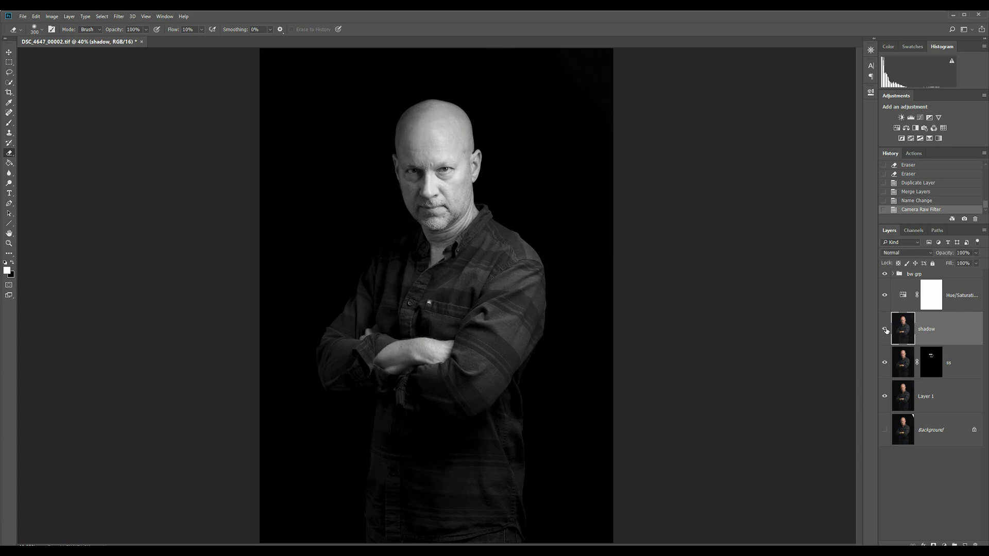
{"action": "left_click", "coordinate": [885, 329]}
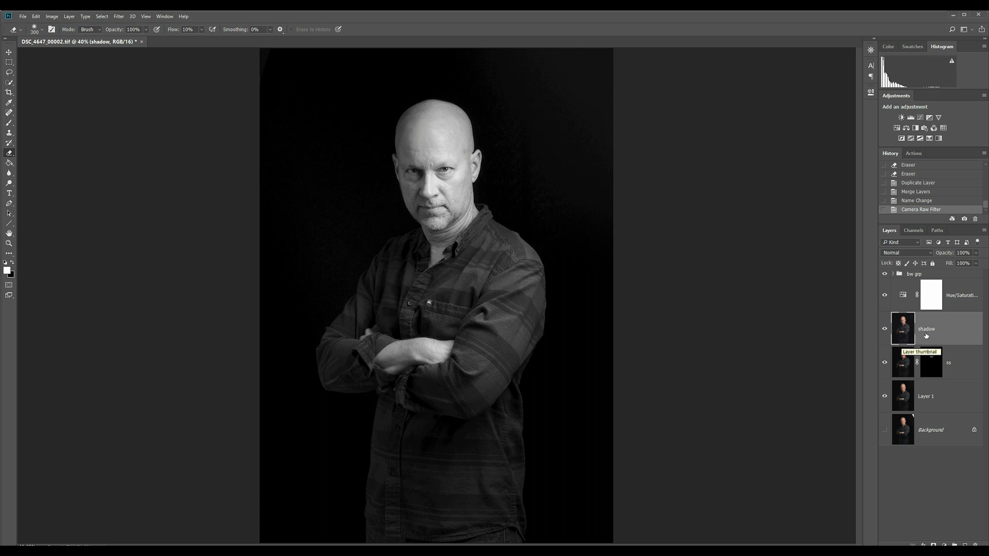
Add a hide-all layer mask to the shadow layer
{"action": "key", "text": "alt+l"}
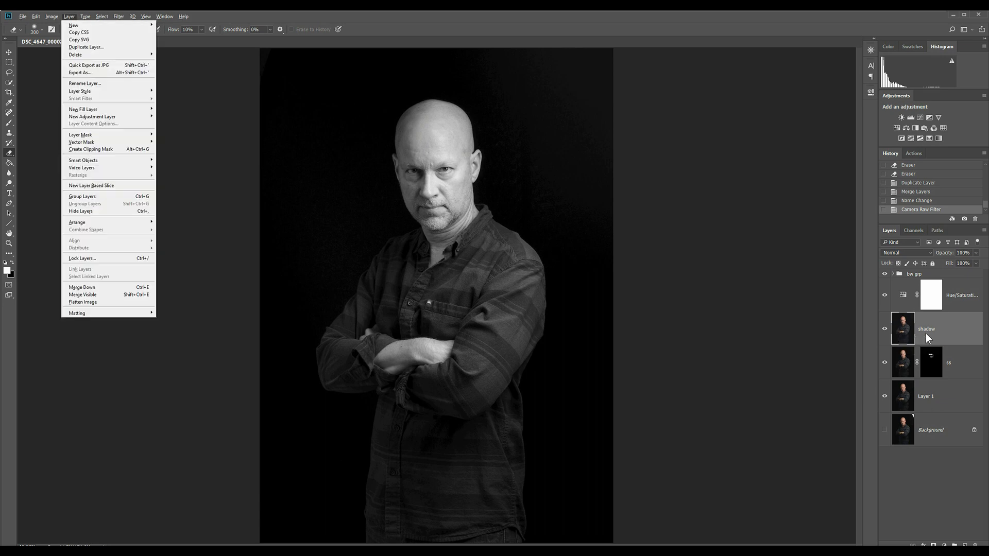
{"action": "key", "text": "m"}
{"action": "key", "text": "h"}
Paint white on the shadow layer's mask over the shirt and crossed arms with a 1400 px brush at 10% flow
{"action": "key", "text": "b"}
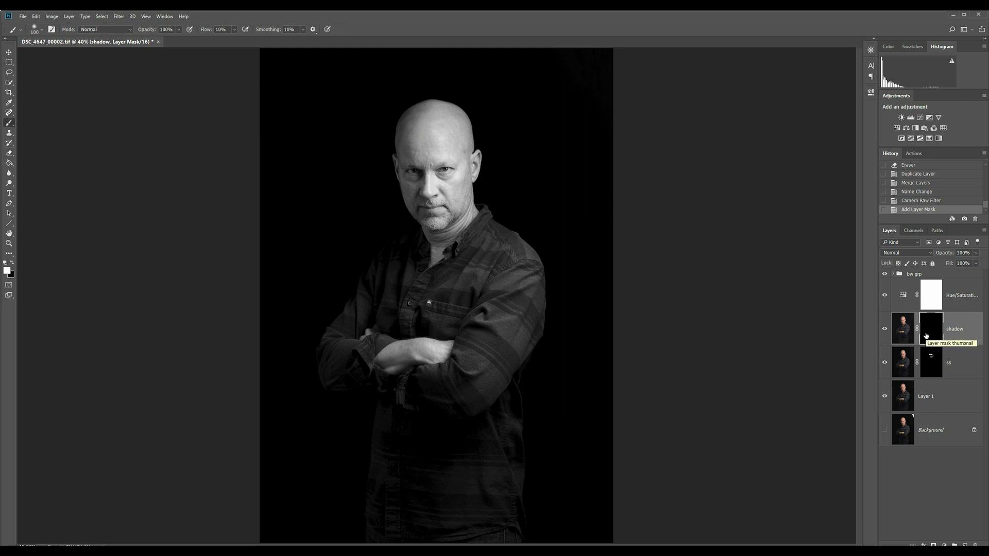
{"action": "key", "text": "bracketright"}
{"action": "key", "text": "bracketright"}
{"action": "key", "text": "bracketright"}
{"action": "key", "text": "bracketright"}
{"action": "key", "text": "bracketright"}
{"action": "key", "text": "bracketright"}
{"action": "key", "text": "bracketright"}
{"action": "key", "text": "bracketright"}
{"action": "key", "text": "bracketright"}
{"action": "key", "text": "bracketright"}
{"action": "key", "text": "bracketright"}
{"action": "key", "text": "bracketright"}
{"action": "key", "text": "bracketright"}
{"action": "key", "text": "bracketright"}
{"action": "key", "text": "bracketright"}
{"action": "key", "text": "bracketright"}
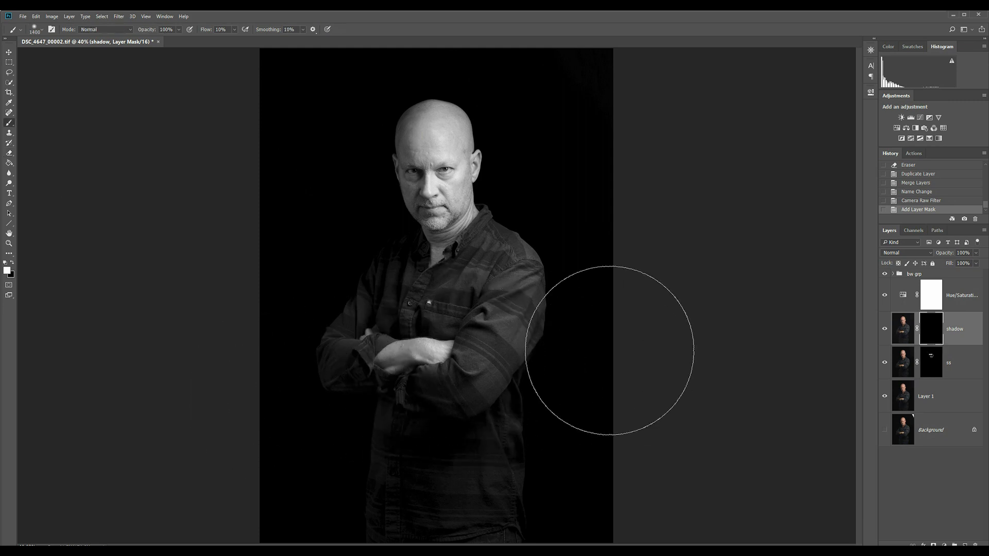
{"action": "mouse_move", "coordinate": [411, 394]}
{"action": "left_mouse_down"}
{"action": "mouse_move", "coordinate": [431, 438]}
{"action": "mouse_move", "coordinate": [499, 475]}
{"action": "mouse_move", "coordinate": [490, 447]}
{"action": "mouse_move", "coordinate": [397, 432]}
{"action": "left_mouse_up"}
{"action": "left_click", "coordinate": [357, 412]}
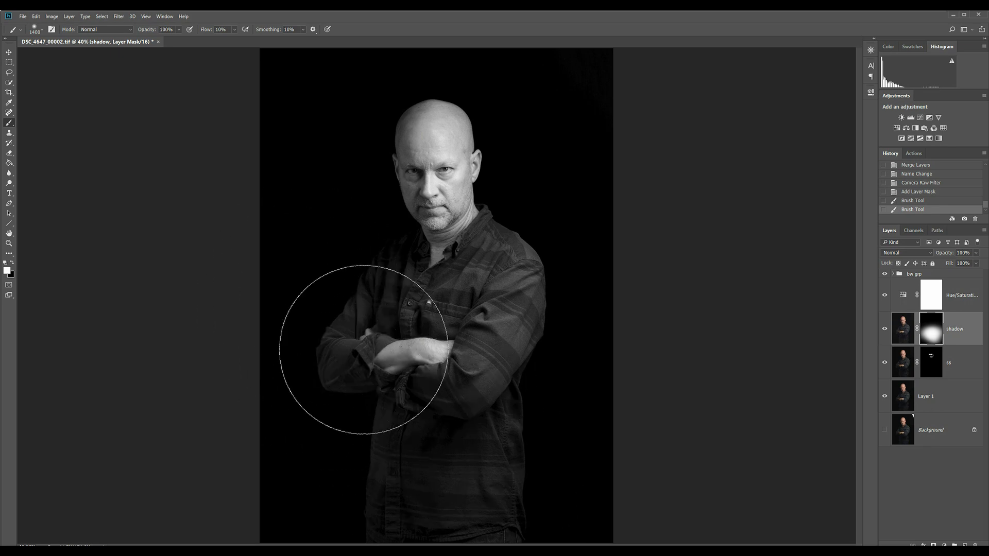
{"action": "left_click", "coordinate": [492, 361]}
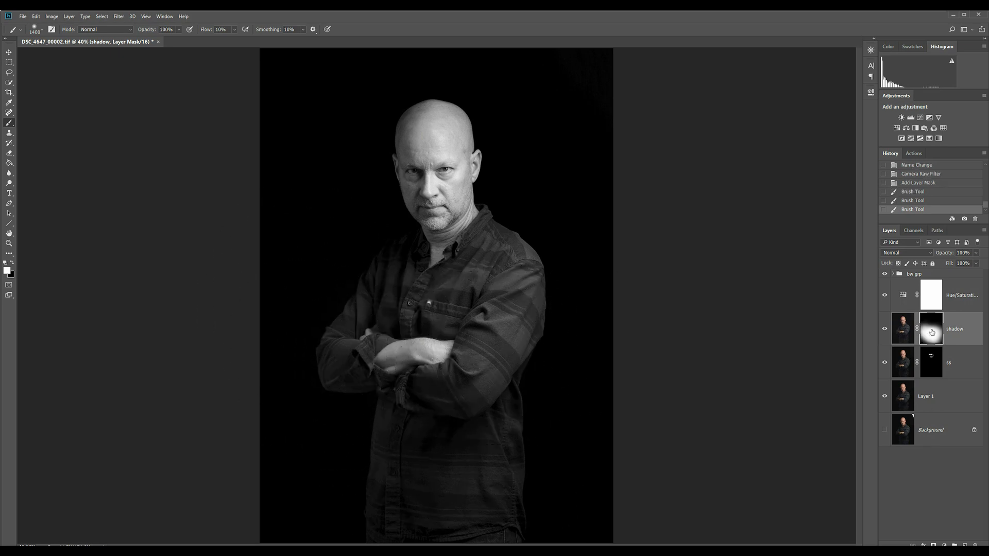
Expand the bw grp group and compare the portrait with its Levels layer hidden and shown
{"action": "left_click", "coordinate": [894, 275]}
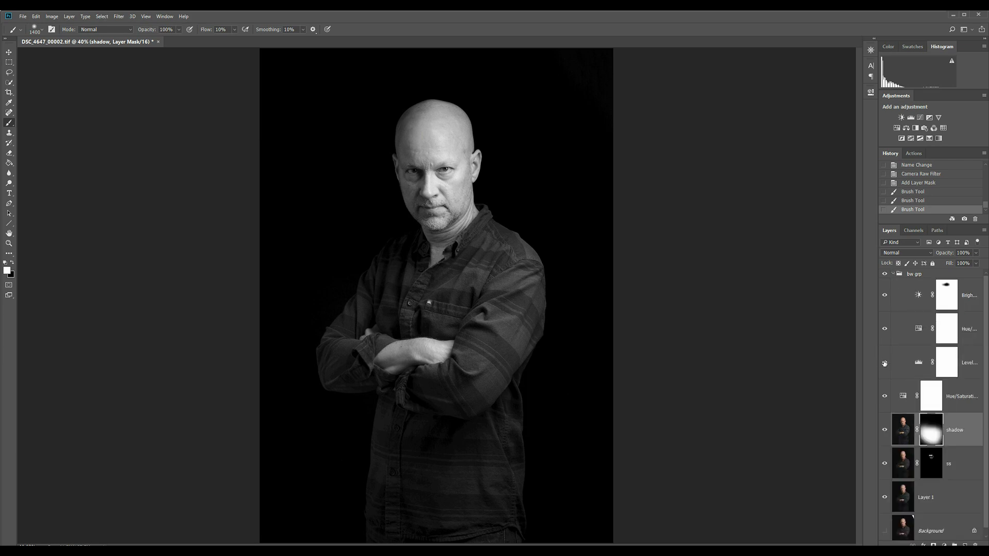
{"action": "left_click", "coordinate": [885, 363]}
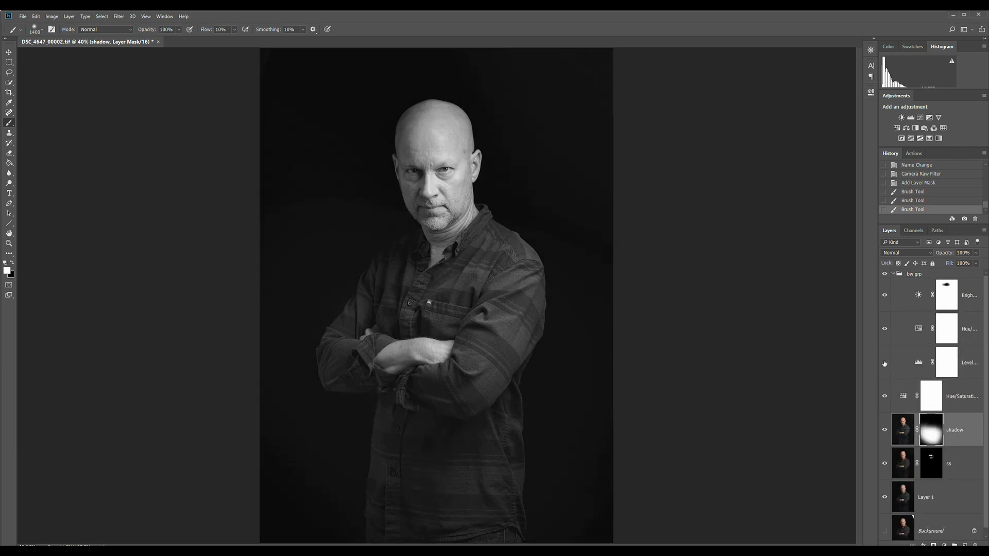
{"action": "left_click", "coordinate": [885, 364]}
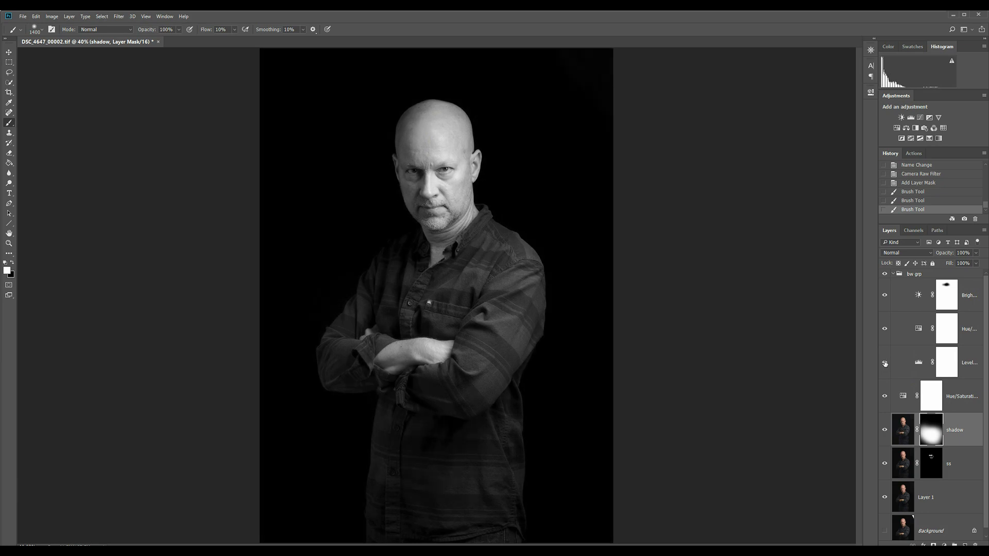
Erase the Levels layer's mask over the bright forehead with a 300 px eraser at 10% flow
{"action": "left_click", "coordinate": [953, 368]}
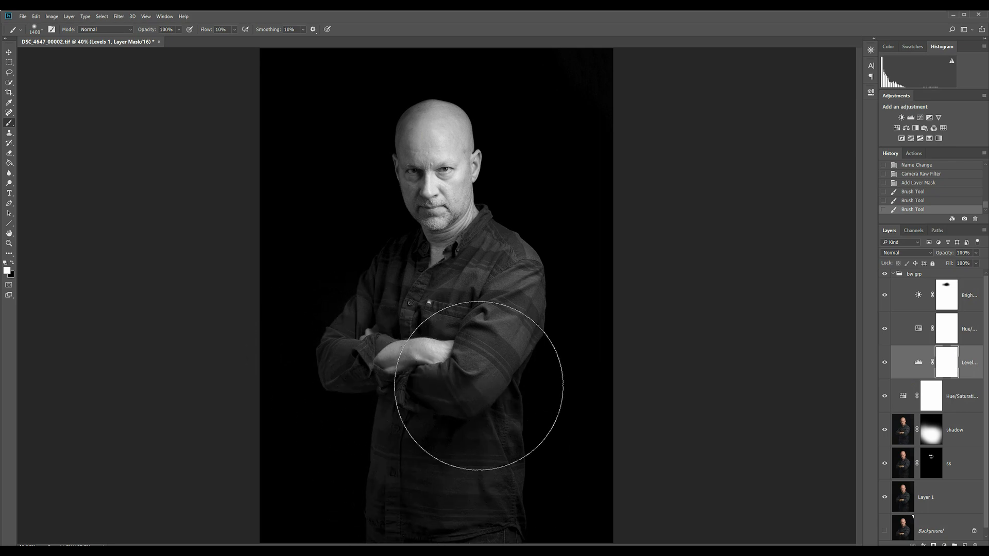
{"action": "left_click", "coordinate": [441, 332]}
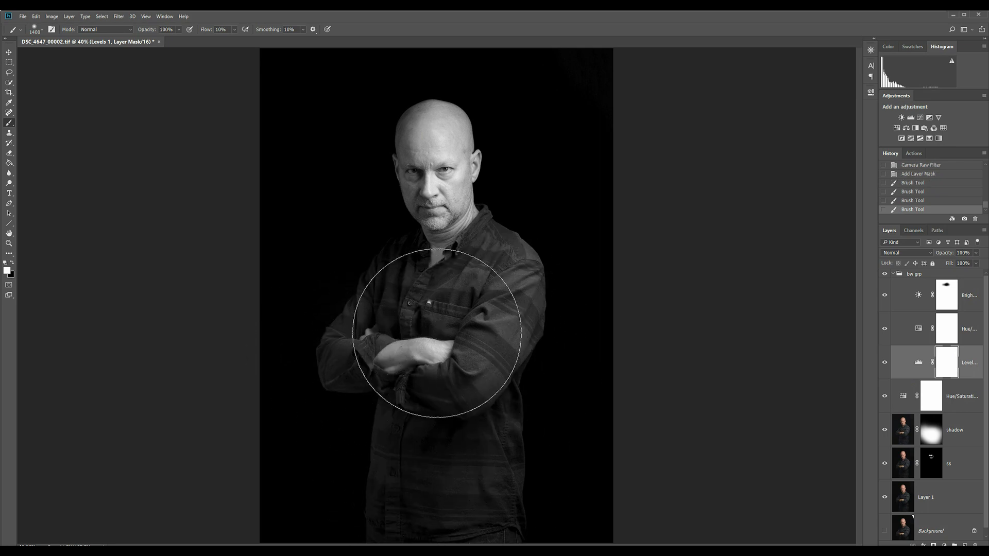
{"action": "key", "text": "z"}
{"action": "left_click_drag", "start_coordinate": [429, 119], "coordinate": [747, 309]}
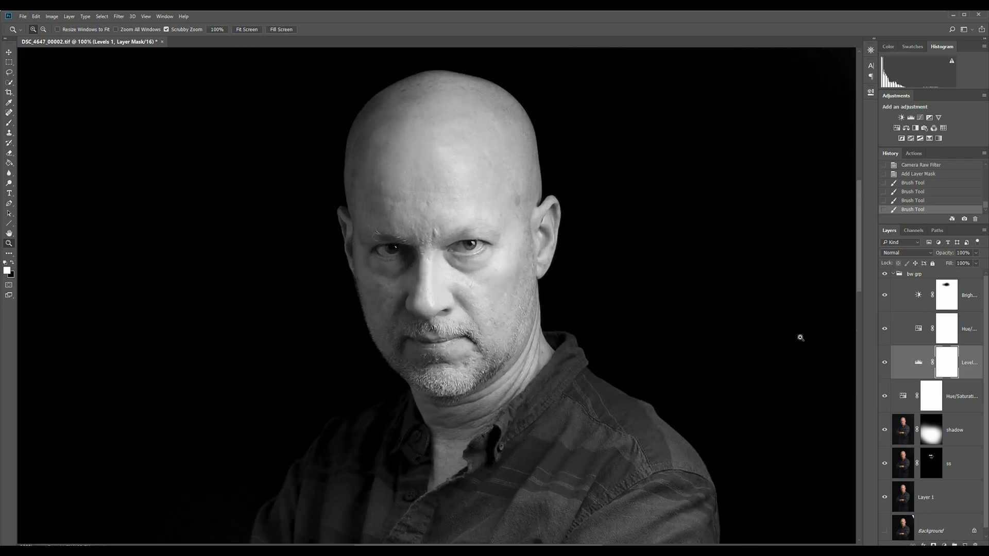
{"action": "left_click", "coordinate": [884, 362]}
{"action": "left_click", "coordinate": [884, 362]}
{"action": "key", "text": "e"}
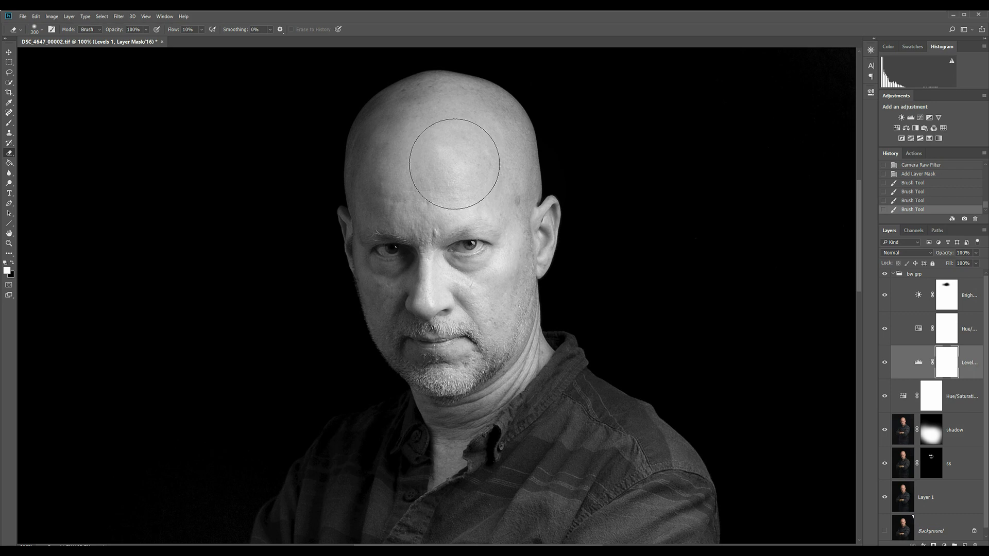
{"action": "mouse_move", "coordinate": [446, 152]}
{"action": "left_mouse_down"}
{"action": "mouse_move", "coordinate": [486, 166]}
{"action": "mouse_move", "coordinate": [459, 177]}
{"action": "left_mouse_up"}
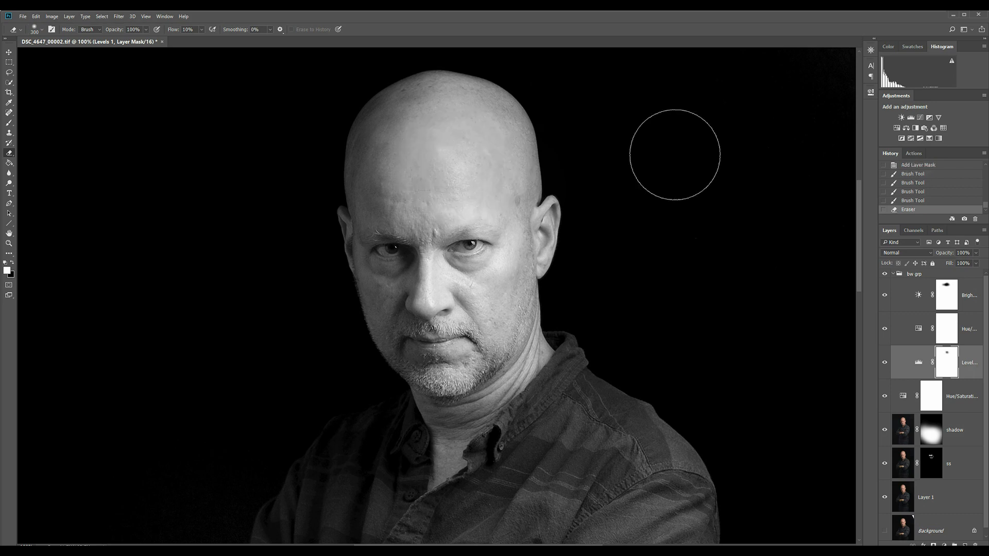
Convert the image to the sRGB IEC61966-2.1 profile, flattening it to preserve its appearance
{"action": "key", "text": "alt+v"}
{"action": "key", "text": "f"}
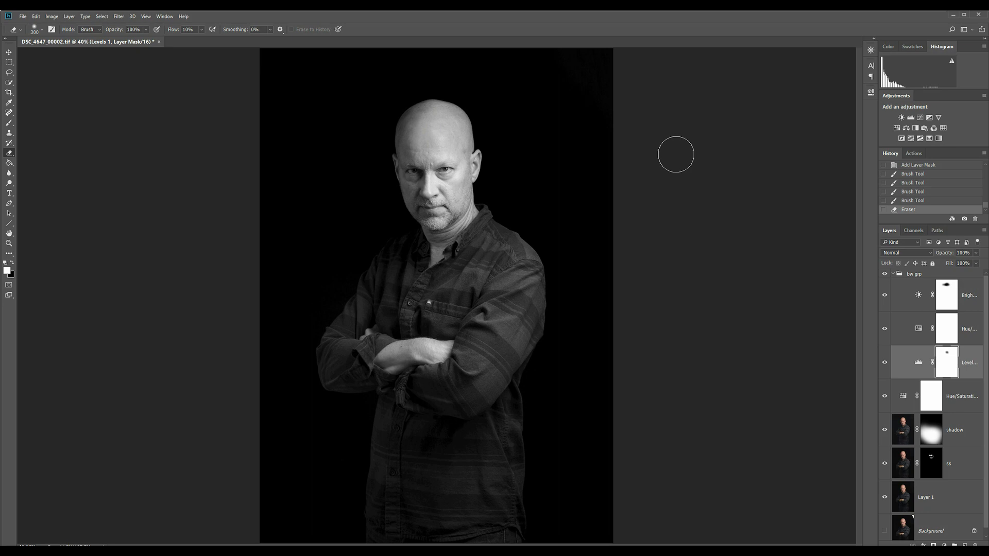
{"action": "key", "text": "alt+e"}
{"action": "key", "text": "Up"}
{"action": "key", "text": "Up"}
{"action": "key", "text": "Up"}
{"action": "key", "text": "Up"}
{"action": "key", "text": "Up"}
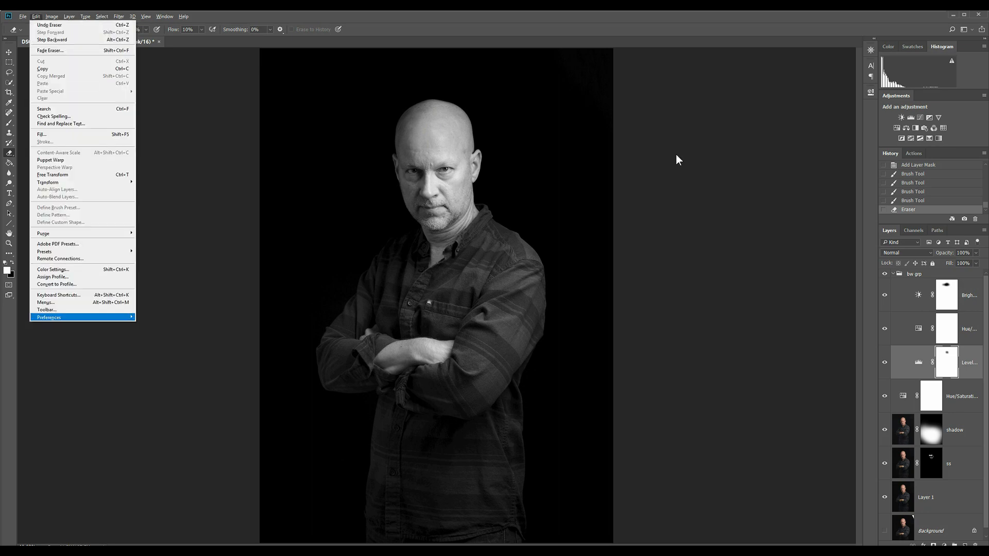
{"action": "key", "text": "Return"}
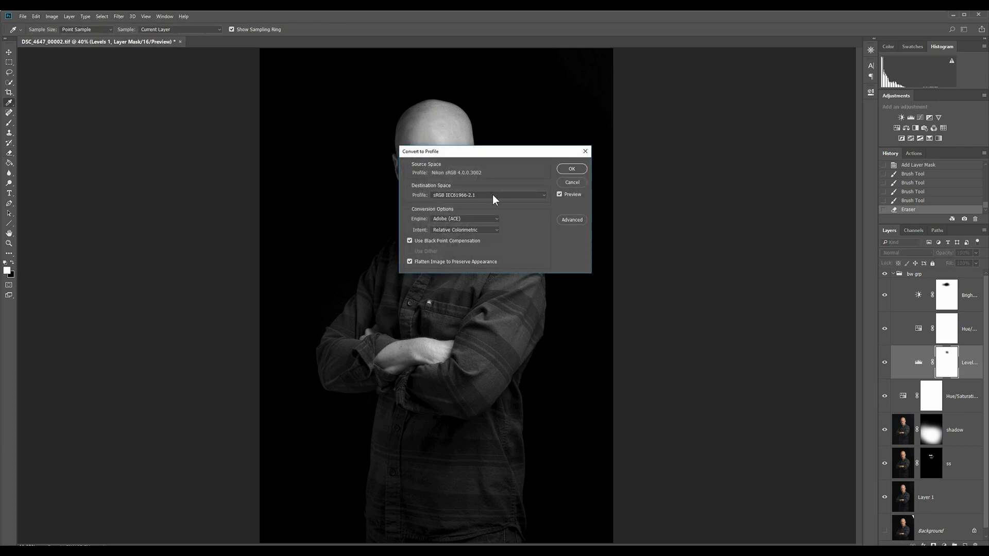
{"action": "left_click", "coordinate": [575, 171]}
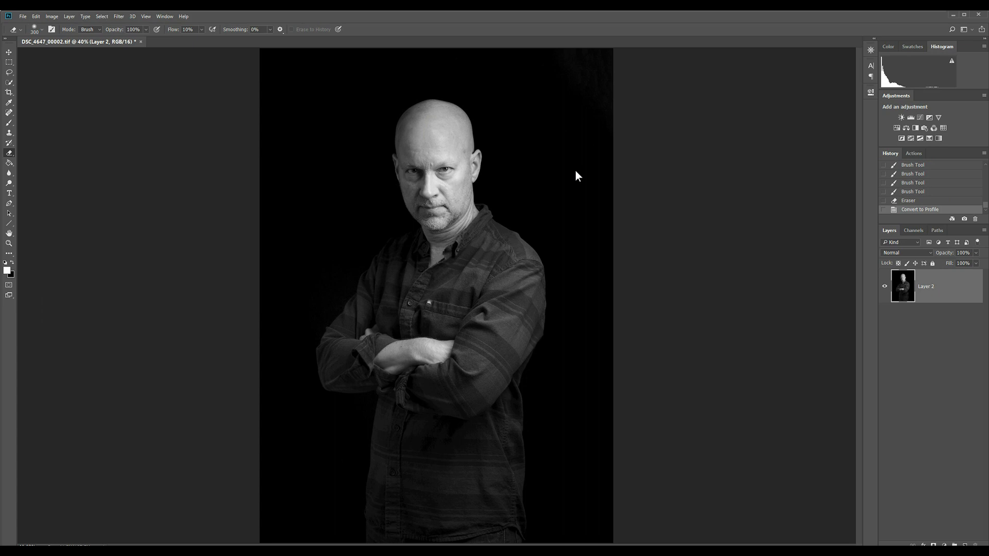
Save a JPEG copy in the exported folder with a hyphenated suffix after DSC_4647_00002, using quality 12 and the Progressive format
{"action": "key", "text": "alt+f"}
{"action": "key", "text": "a"}
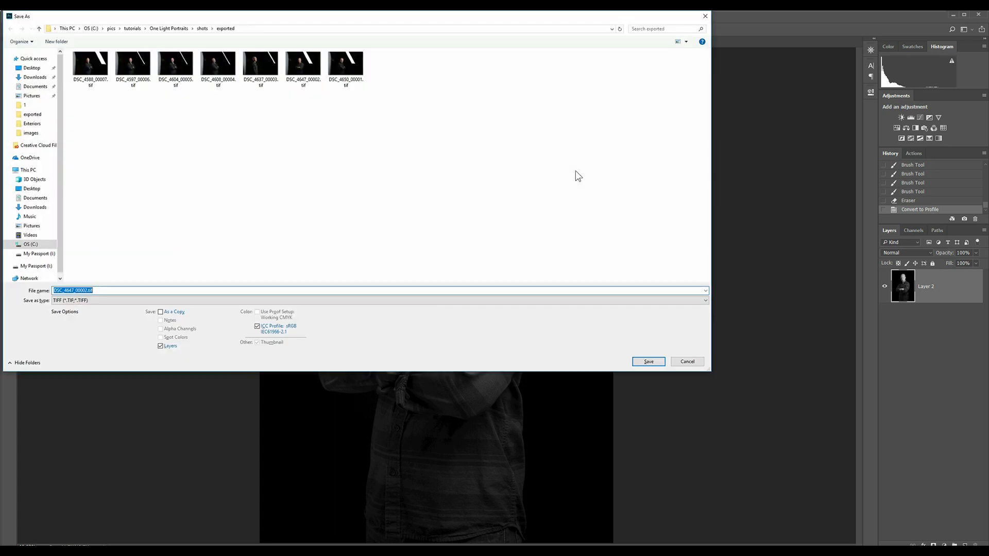
{"action": "key", "text": "j"}
{"action": "key", "text": "shift+Tab"}
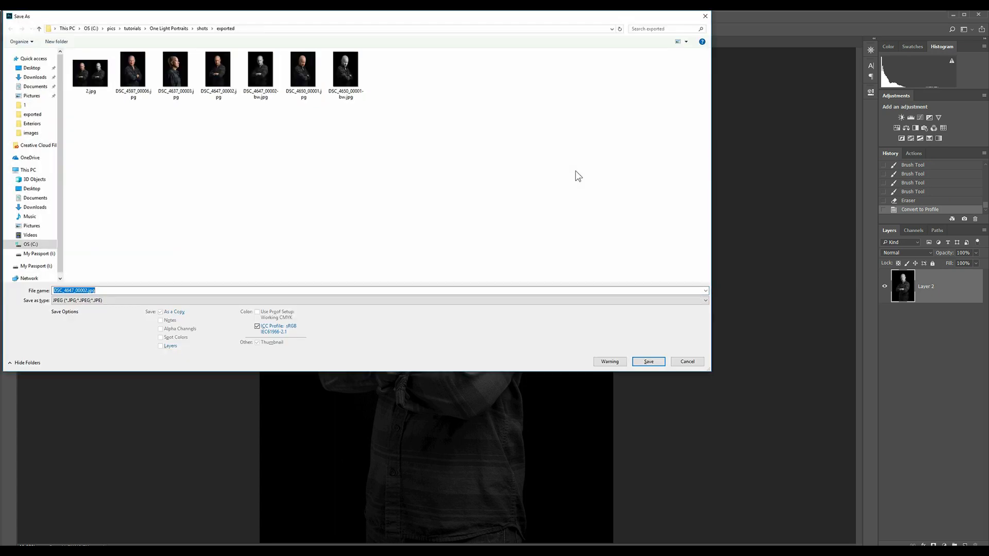
{"action": "key", "text": "Right"}
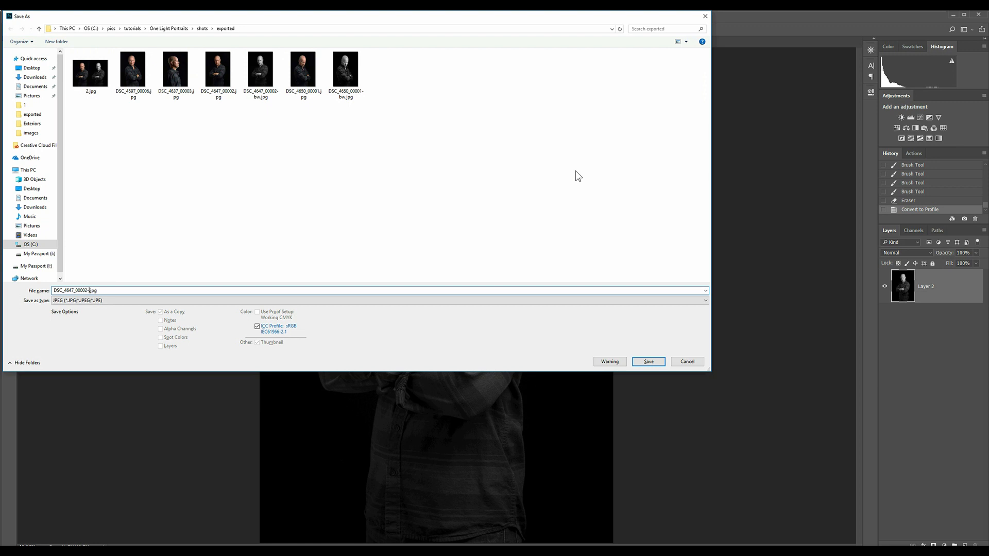
{"action": "key", "text": "Return"}
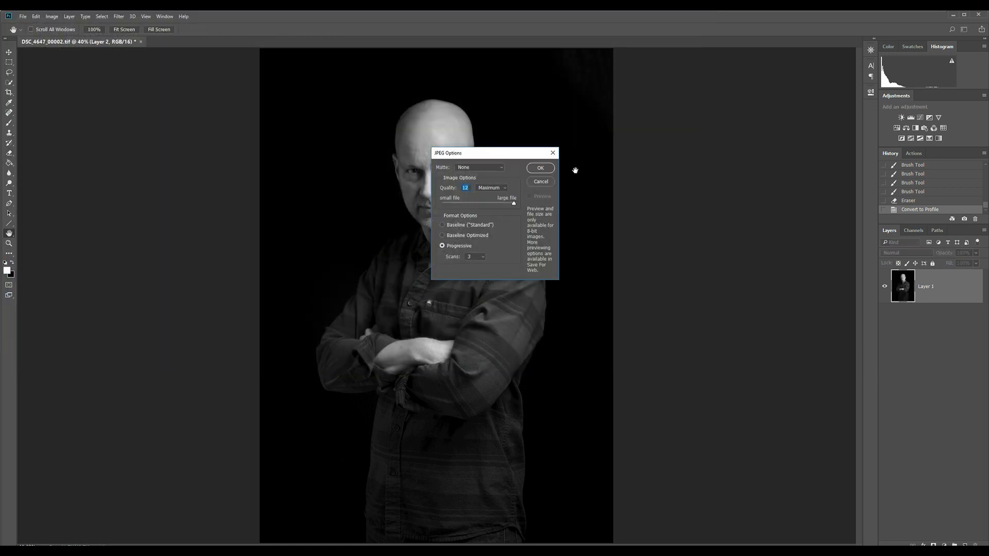
{"action": "key", "text": "Return"}
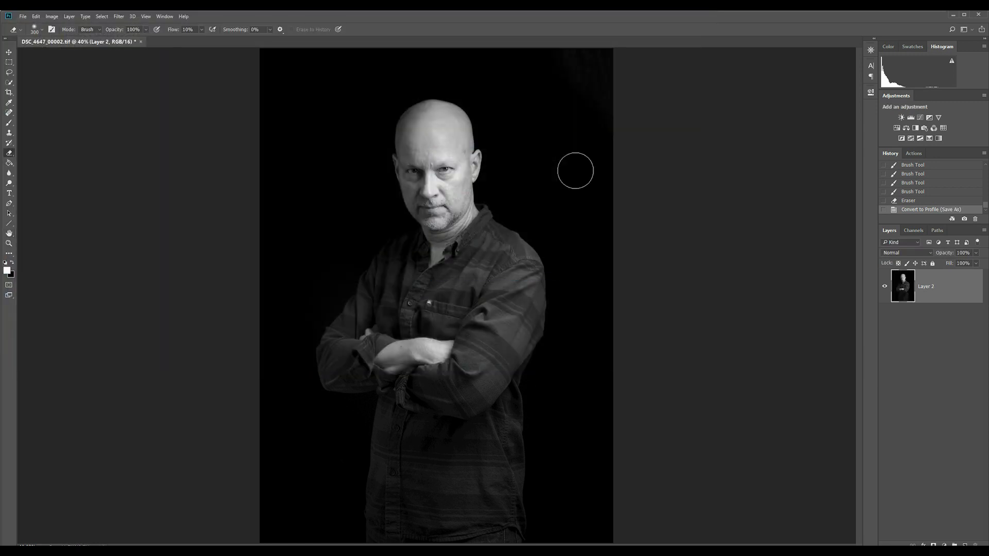